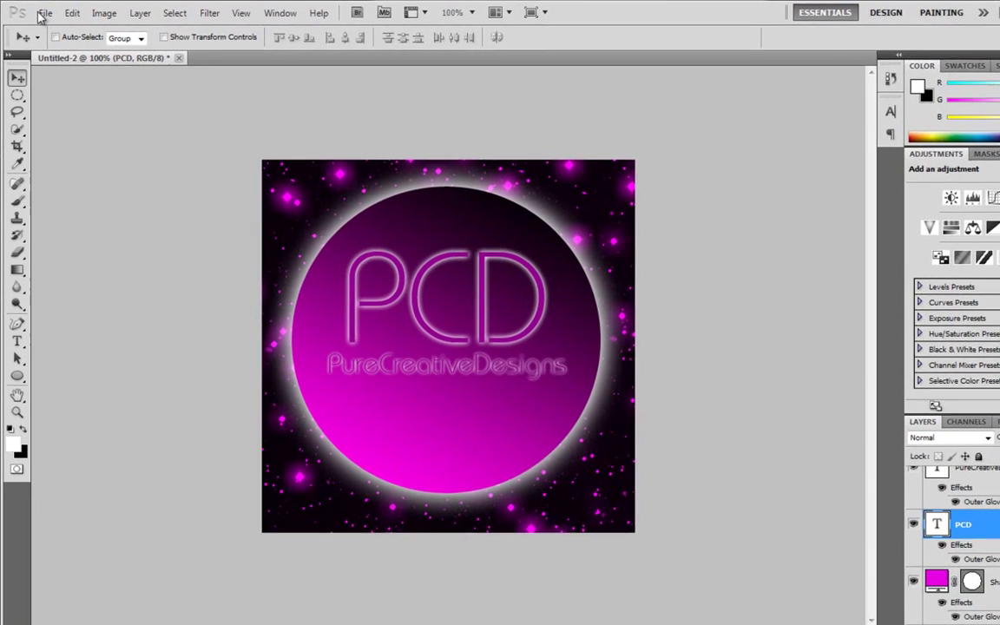
- Create a 500 by 500 pixel RGB document with a white background and convert its Background into a regular layer
click(41, 11)
click(61, 28)
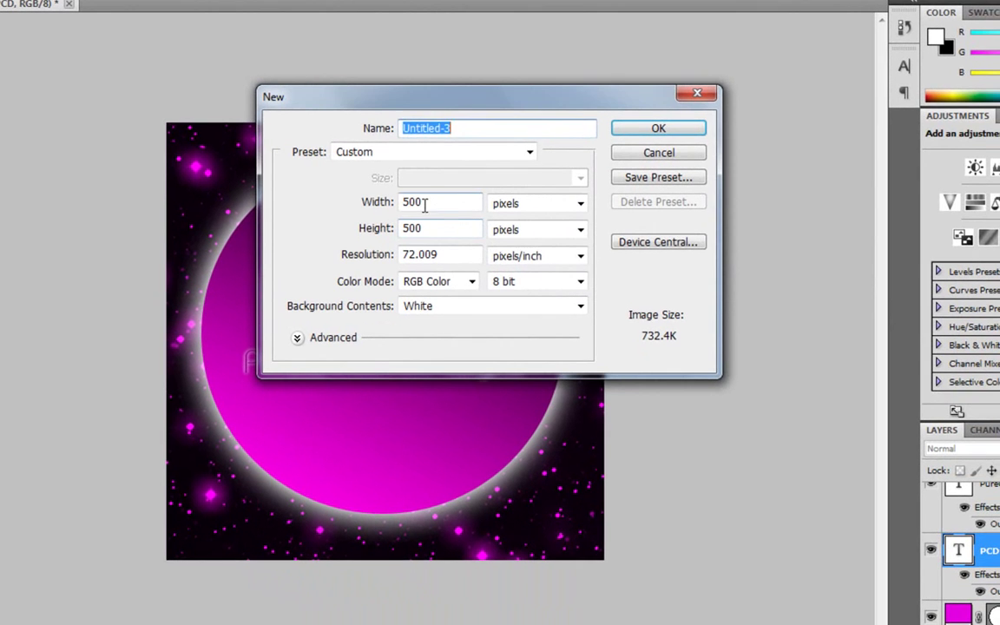
click(555, 261)
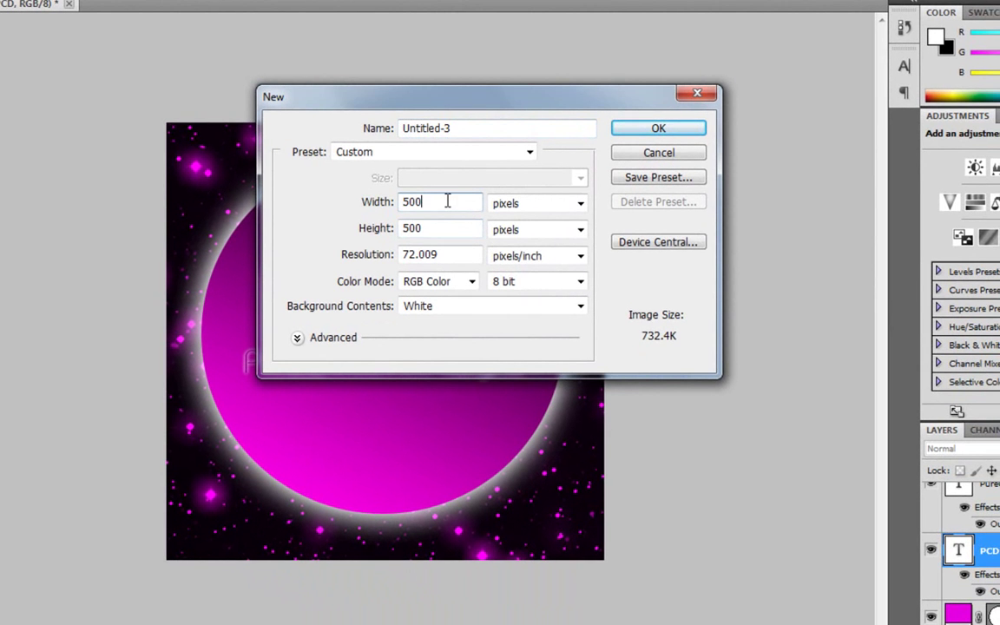
click(429, 229)
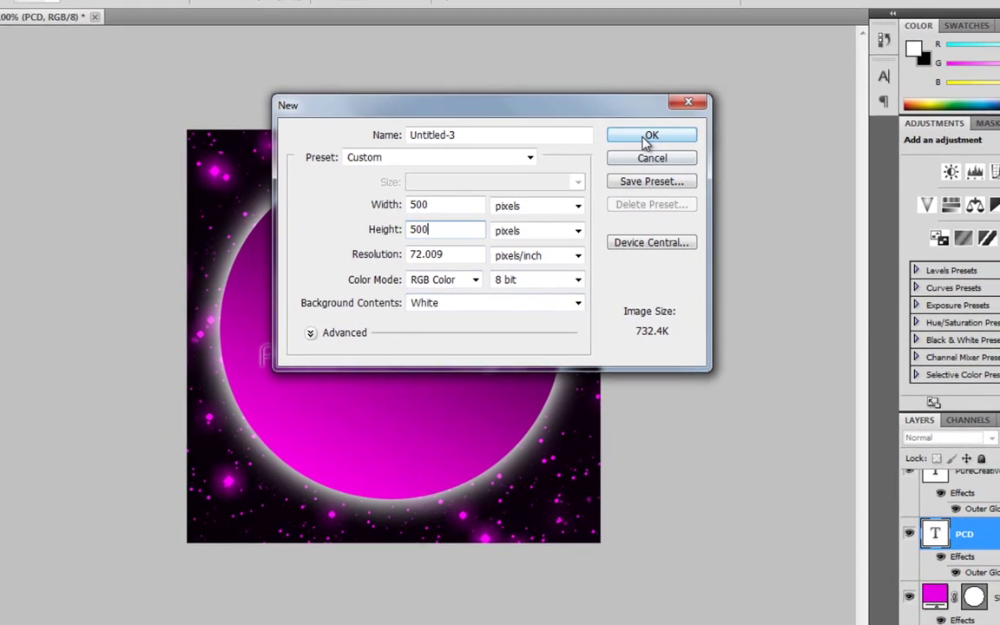
click(658, 127)
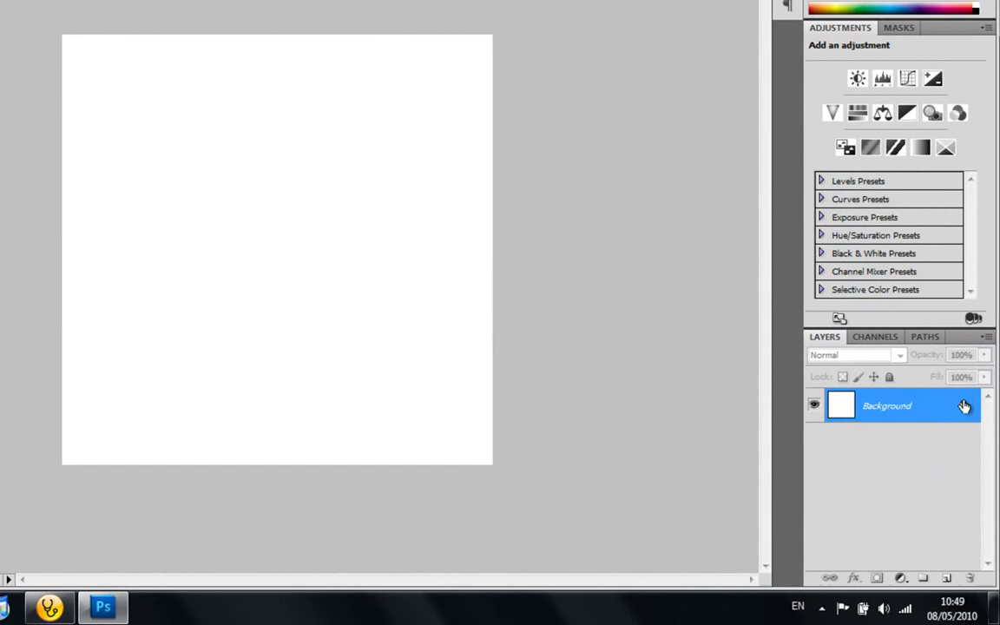
double_click(964, 408)
click(521, 93)
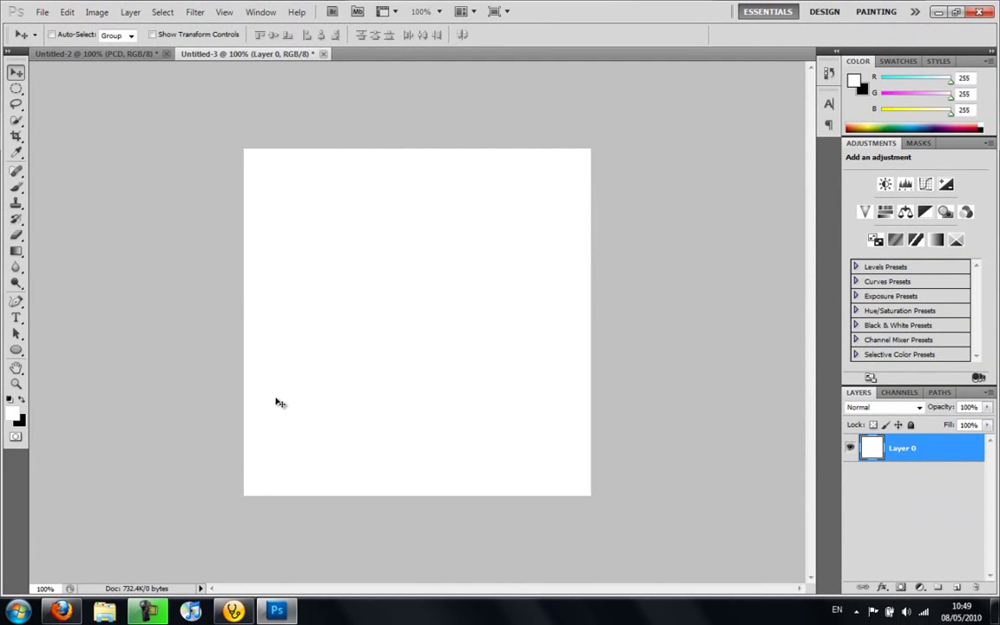
- Draw a magenta circle (RGB 196, 0, 194) spanning the full canvas with the Ellipse tool
click(16, 350)
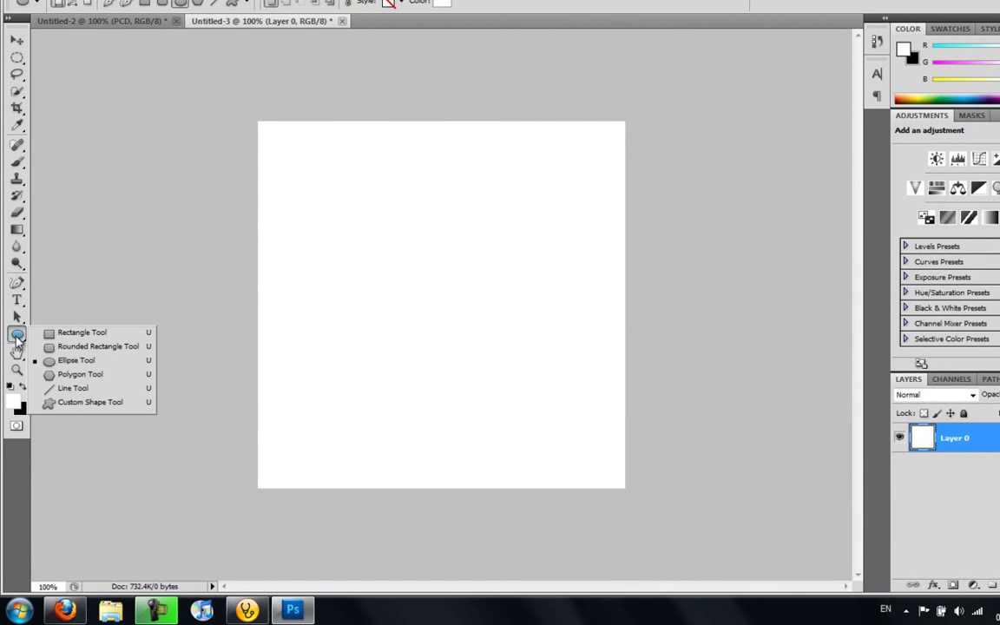
click(52, 333)
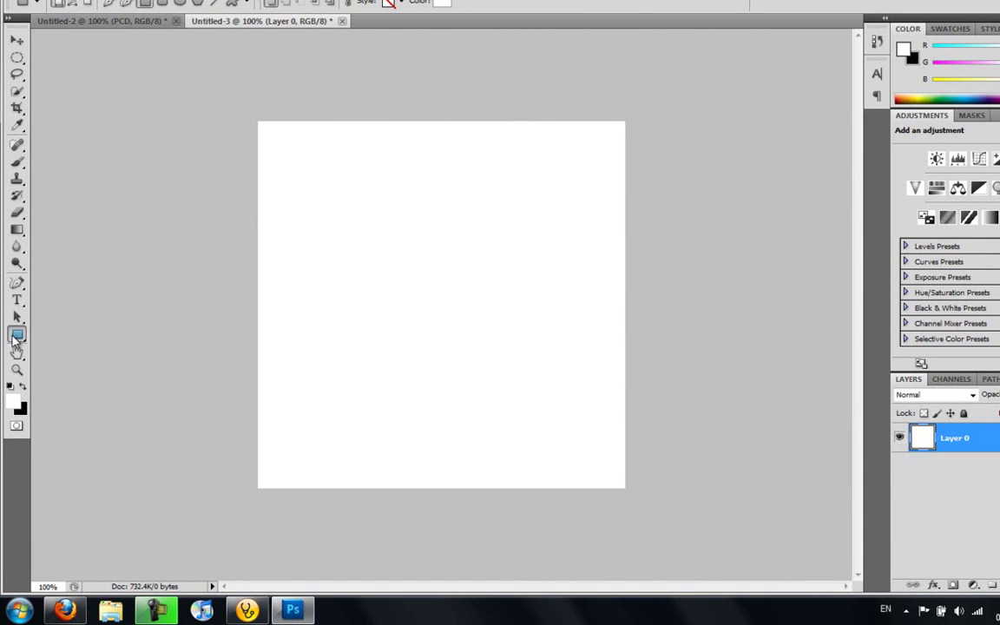
click(16, 336)
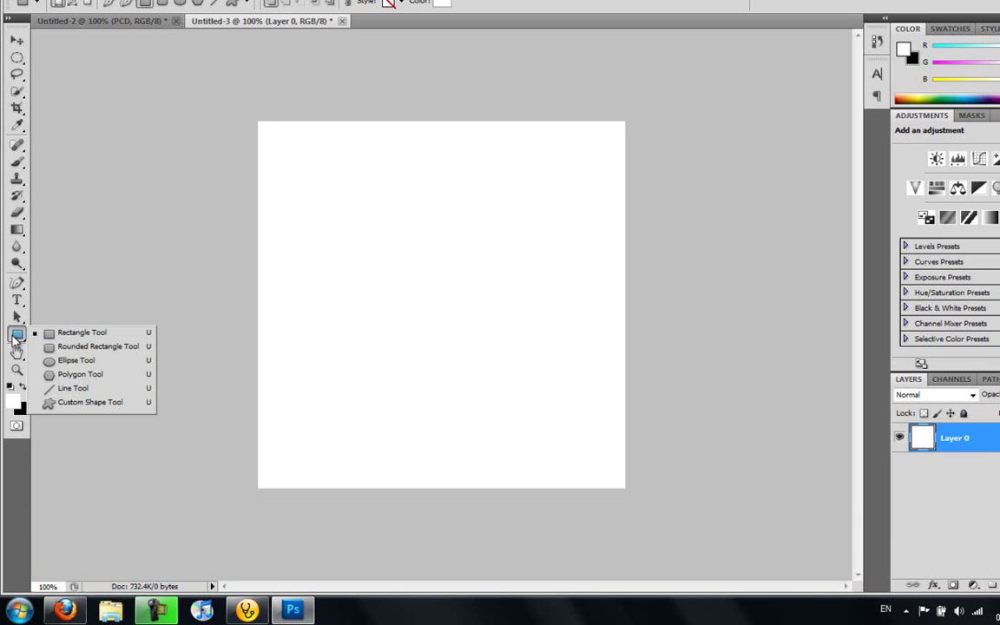
click(68, 360)
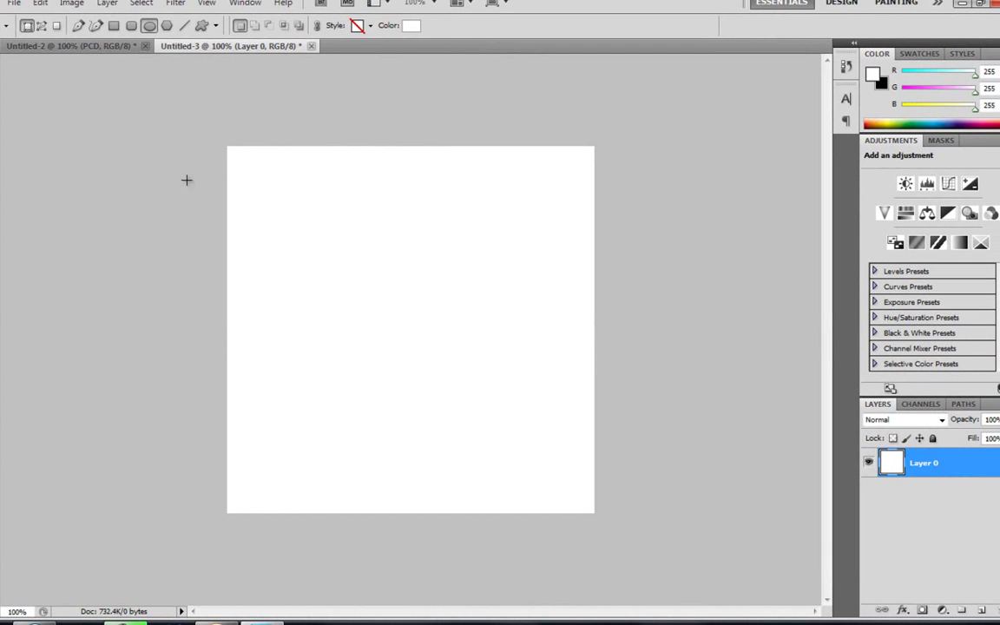
click(411, 25)
click(491, 197)
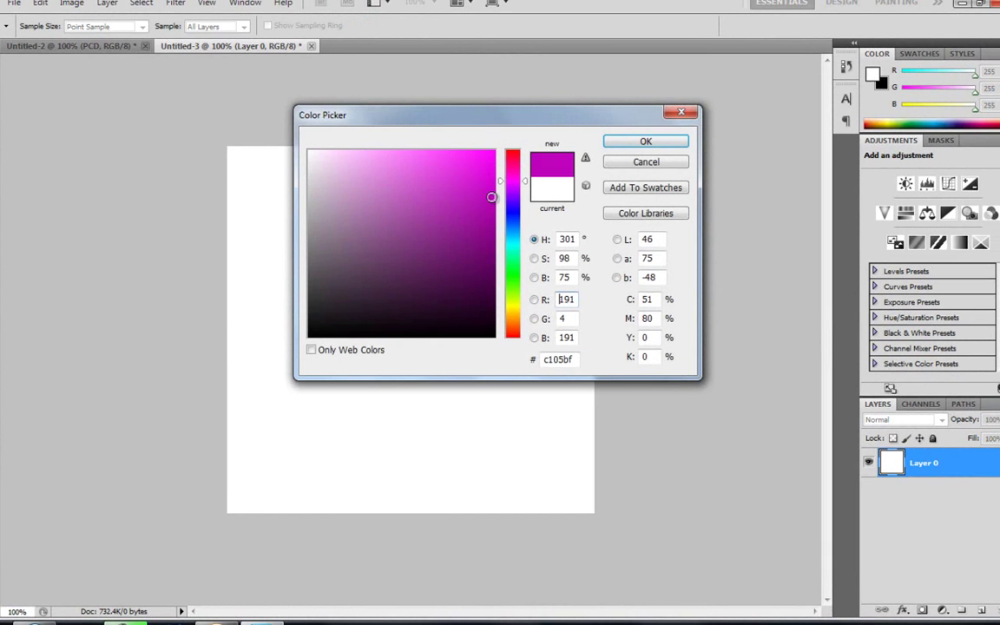
drag(491, 197, 501, 193)
click(645, 140)
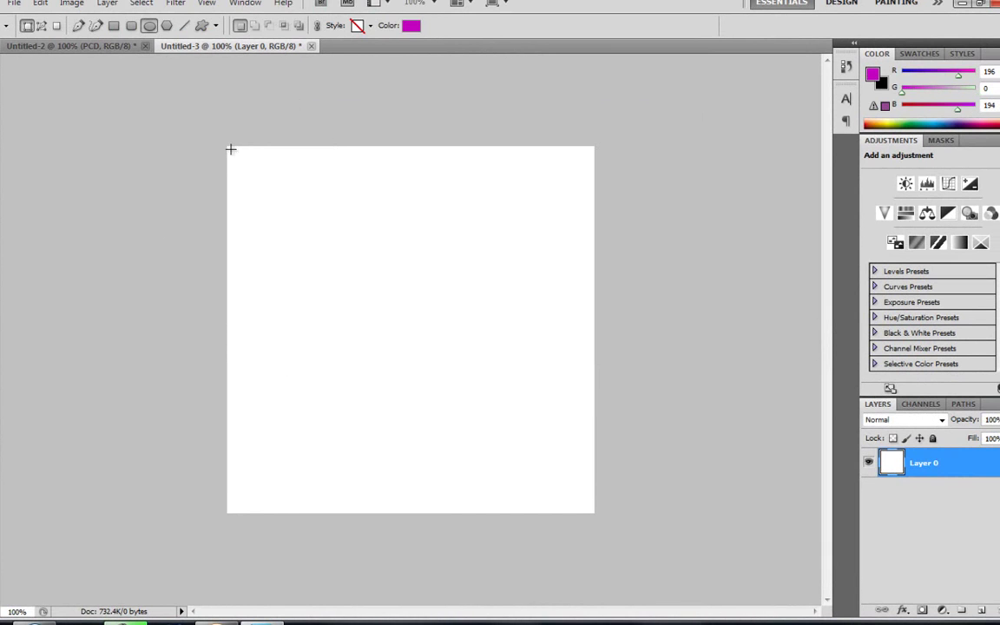
drag(226, 146, 594, 513)
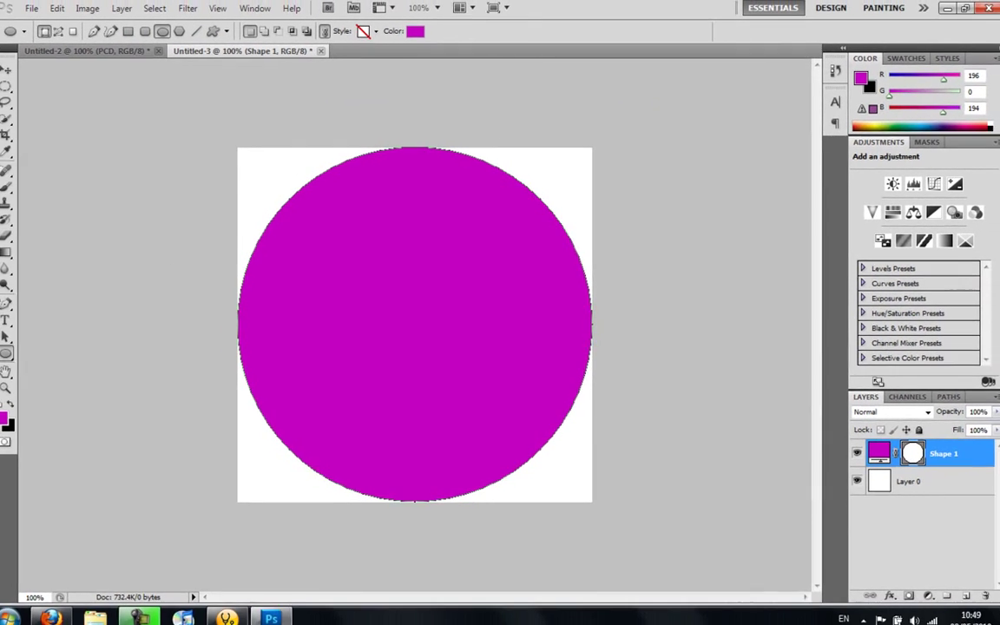
- Scale the circle to about 84.6% width and 82.4% height, and centre it on the canvas
click(0, 75)
key(ctrl+t)
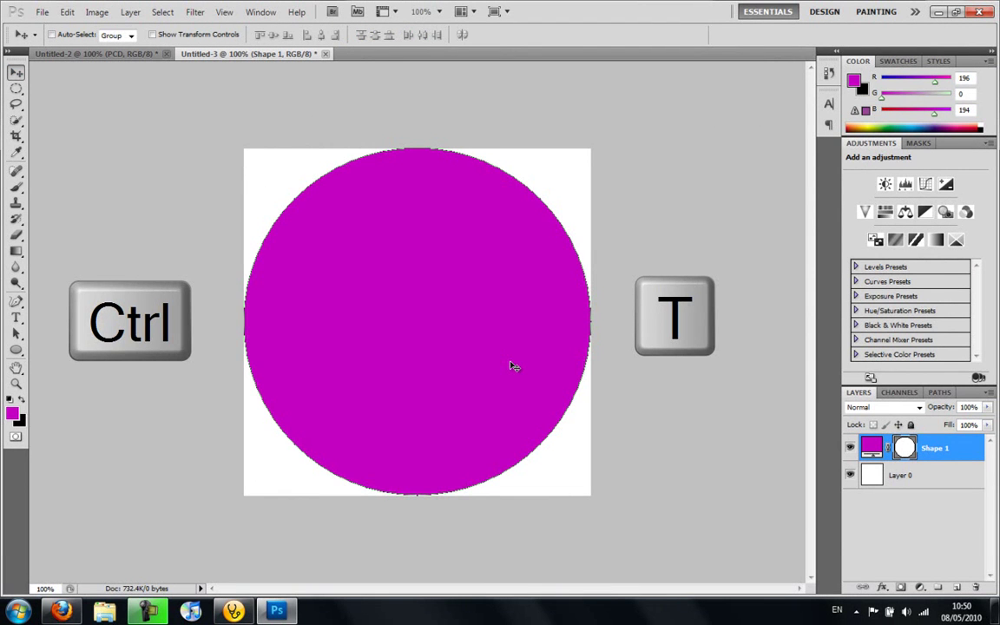
key(ctrl+t)
drag(593, 496, 538, 430)
click(15, 72)
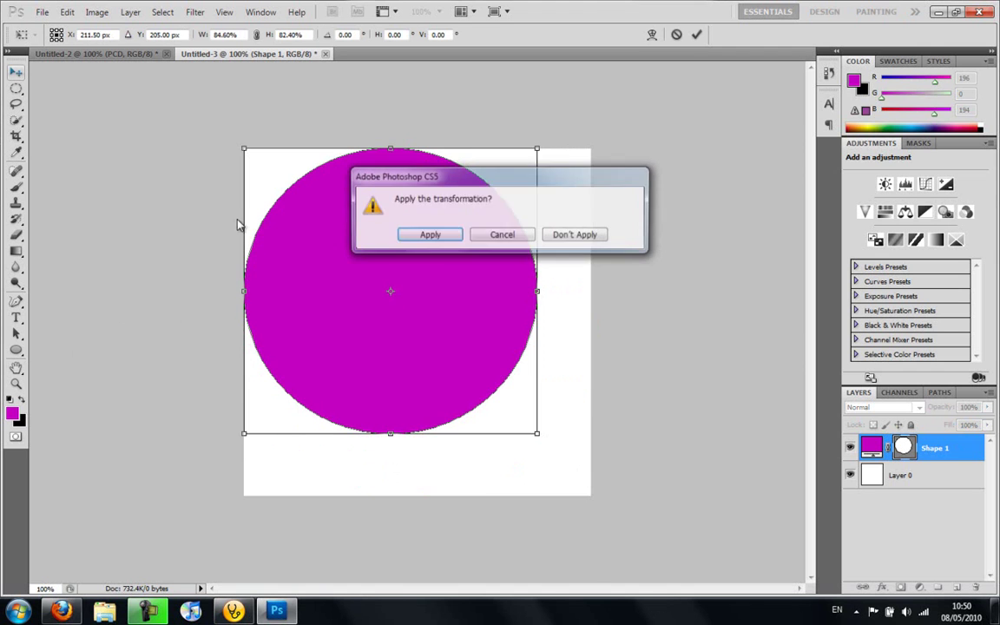
click(431, 234)
drag(408, 332, 430, 358)
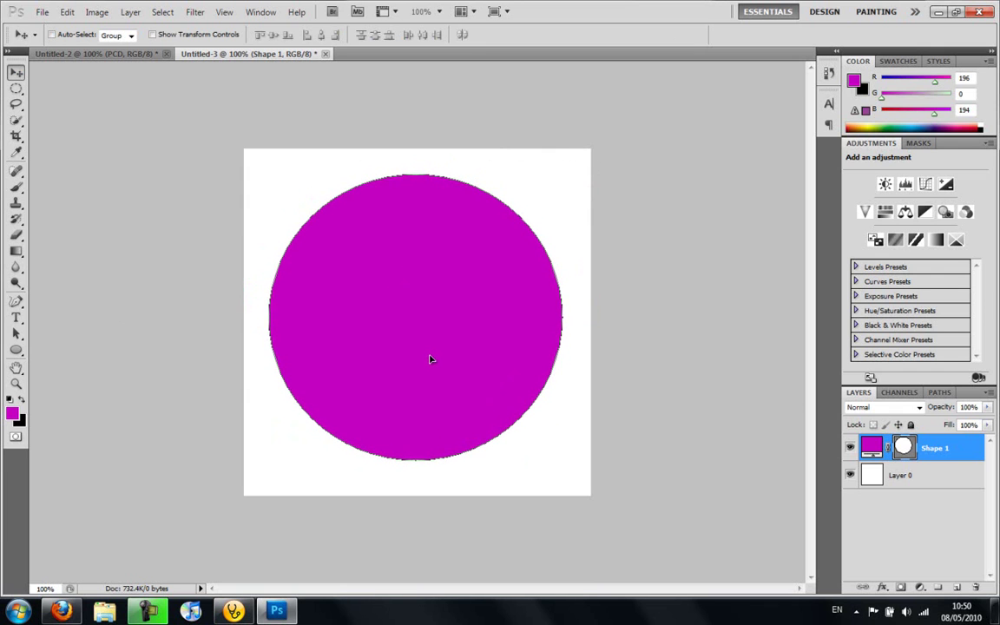
- Fill the white layer behind the circle with the black background colour
click(947, 476)
click(941, 451)
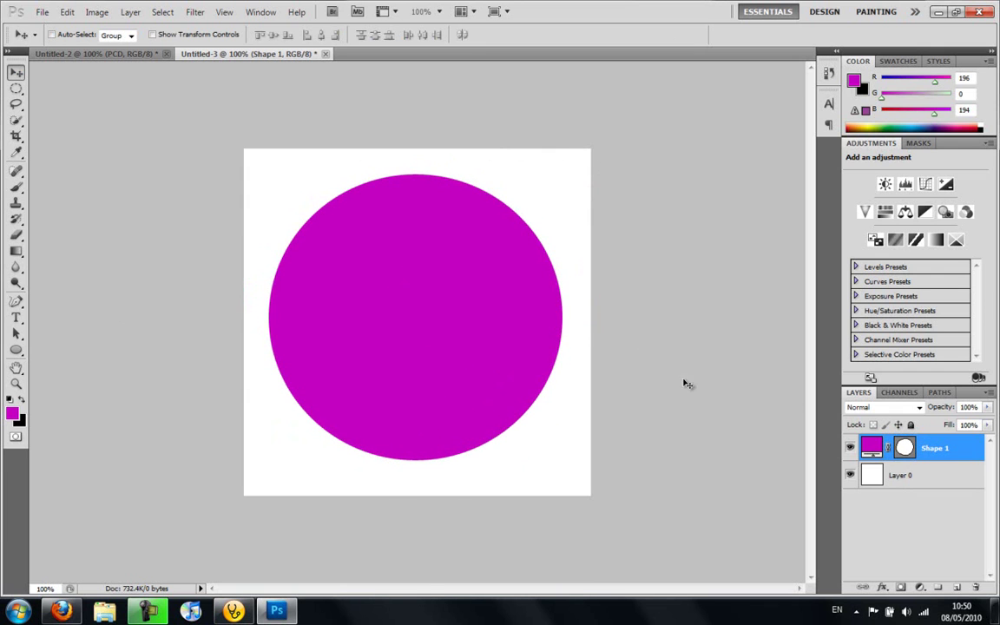
click(876, 476)
key(ctrl+BackSpace)
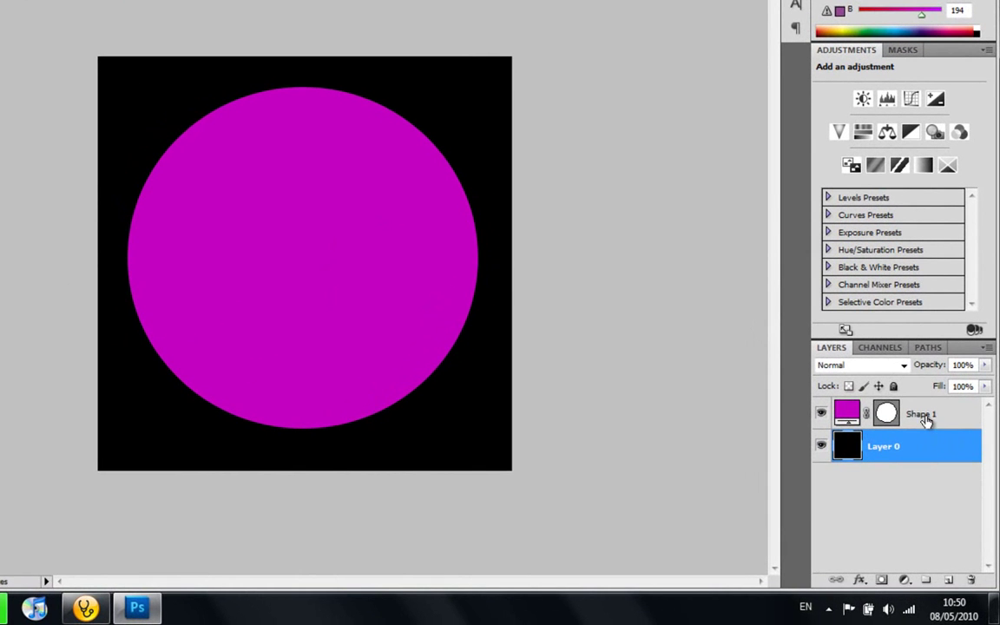
- Add a white Outer Glow with a size of 40 px to the circle's shape layer
click(936, 452)
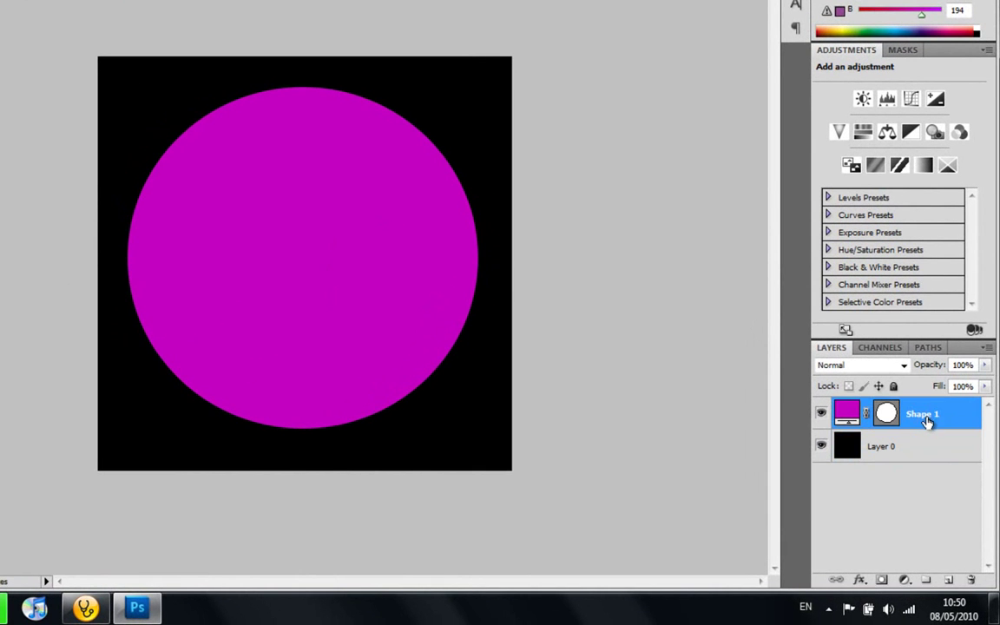
click(860, 580)
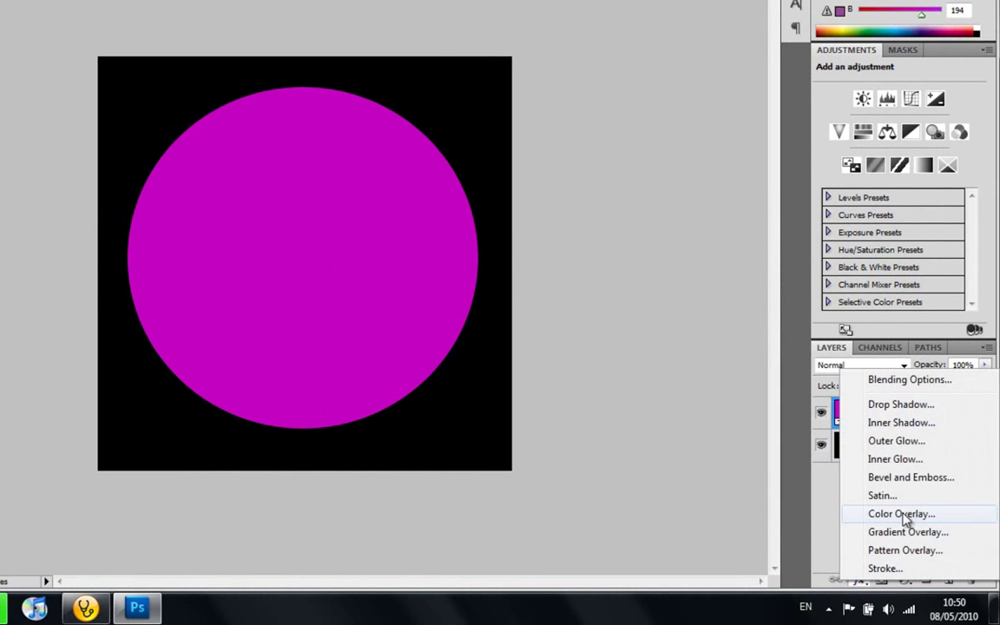
click(885, 441)
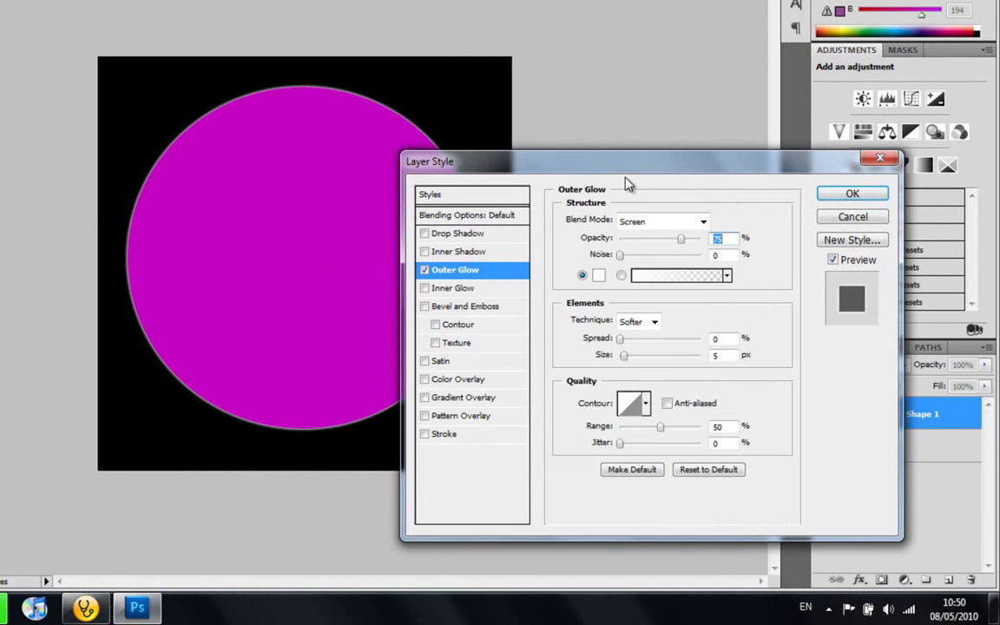
drag(630, 167, 605, 124)
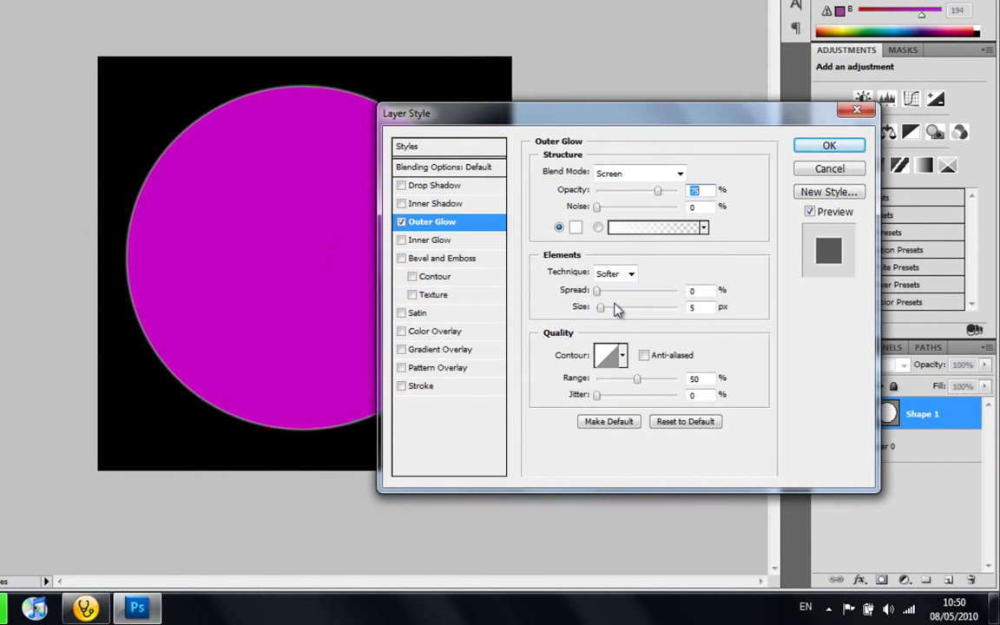
drag(601, 309, 620, 319)
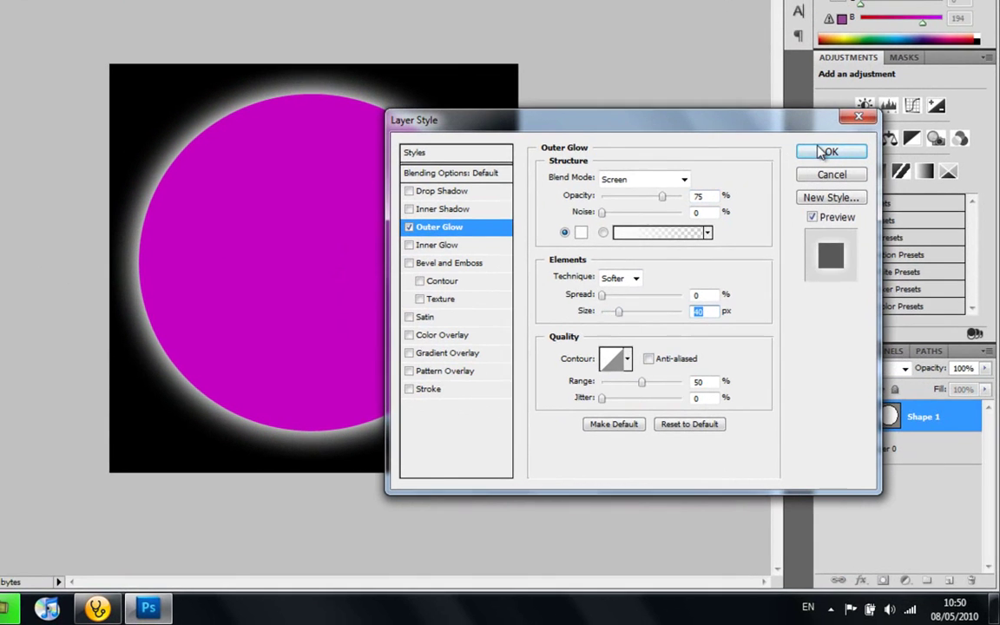
click(823, 152)
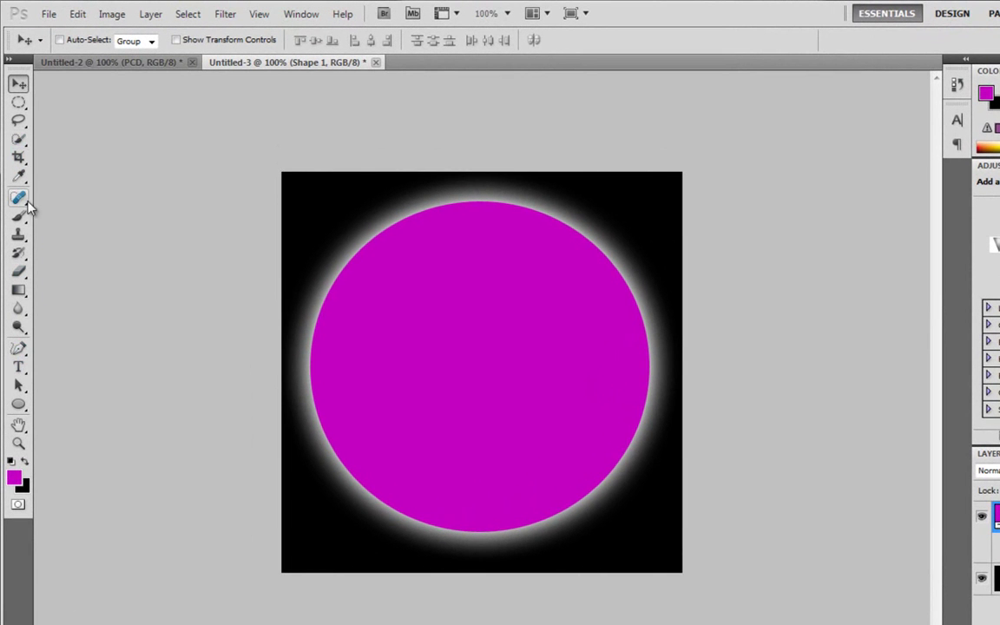
- Replace the current brushes with the BigStarFields set and choose its last 2000 px brush for the Brush tool
click(18, 216)
click(83, 41)
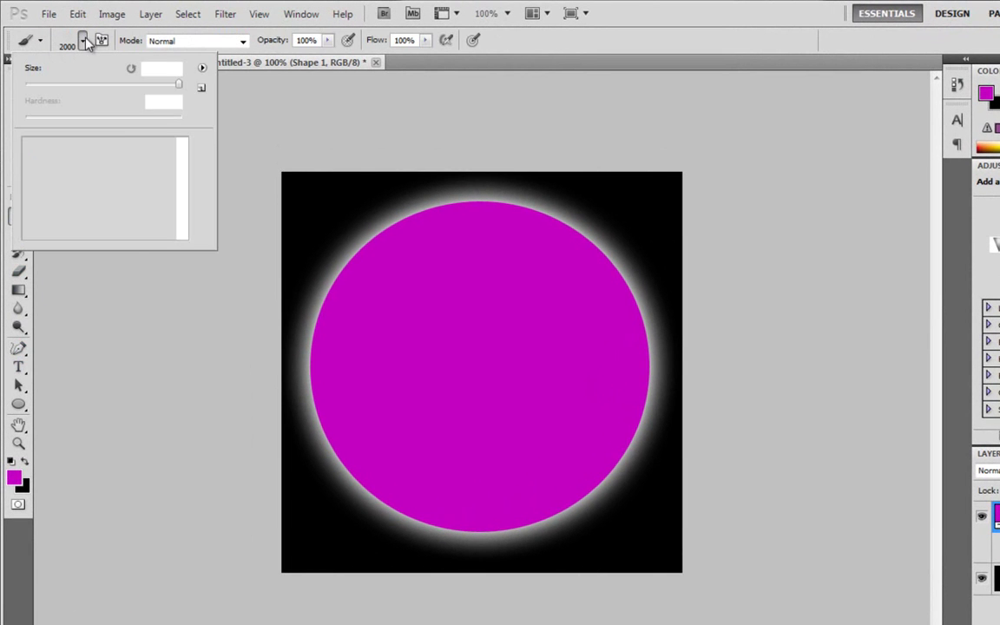
click(201, 68)
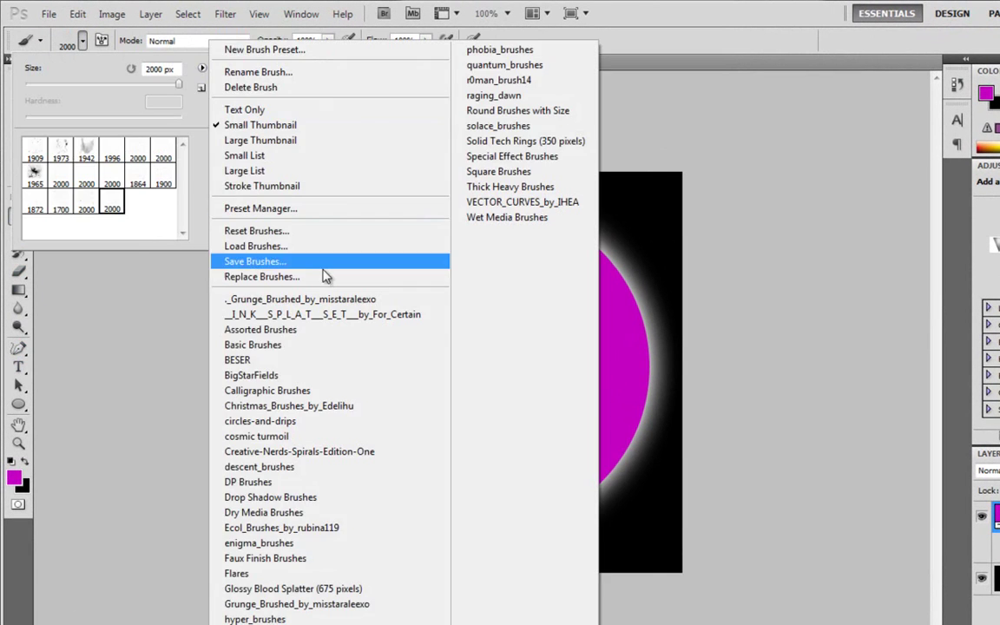
click(277, 380)
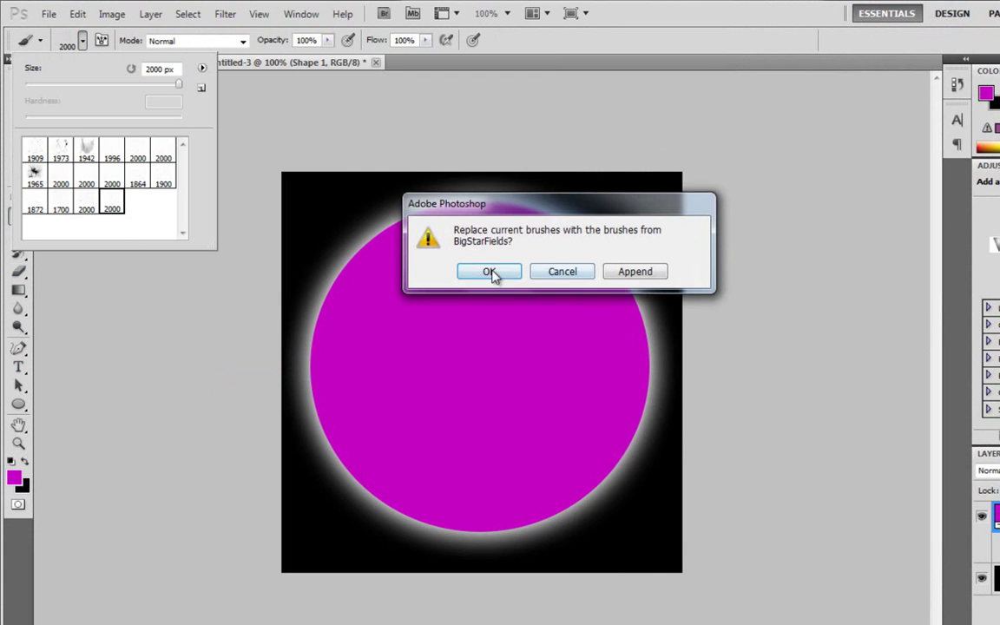
click(490, 271)
click(113, 205)
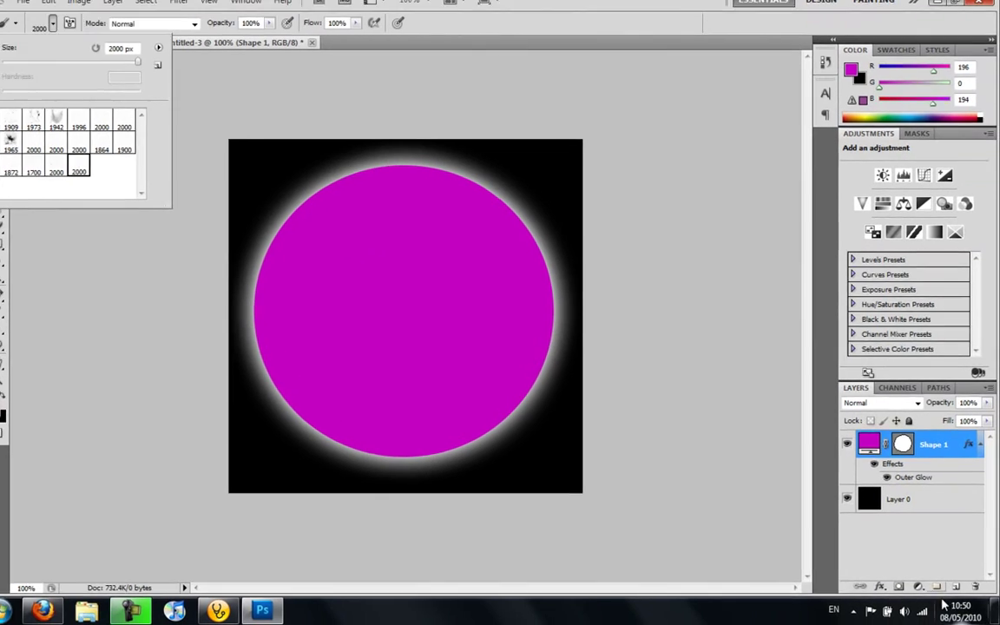
- Add an empty layer between the circle and the black layer, and set the foreground colour to bright magenta ff00ea
click(961, 590)
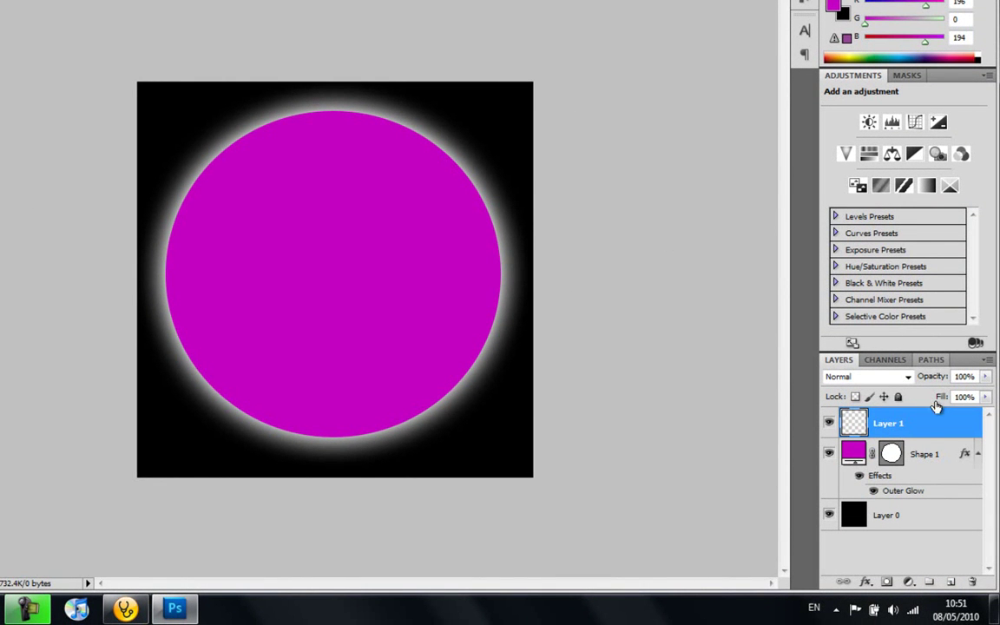
drag(922, 424, 923, 500)
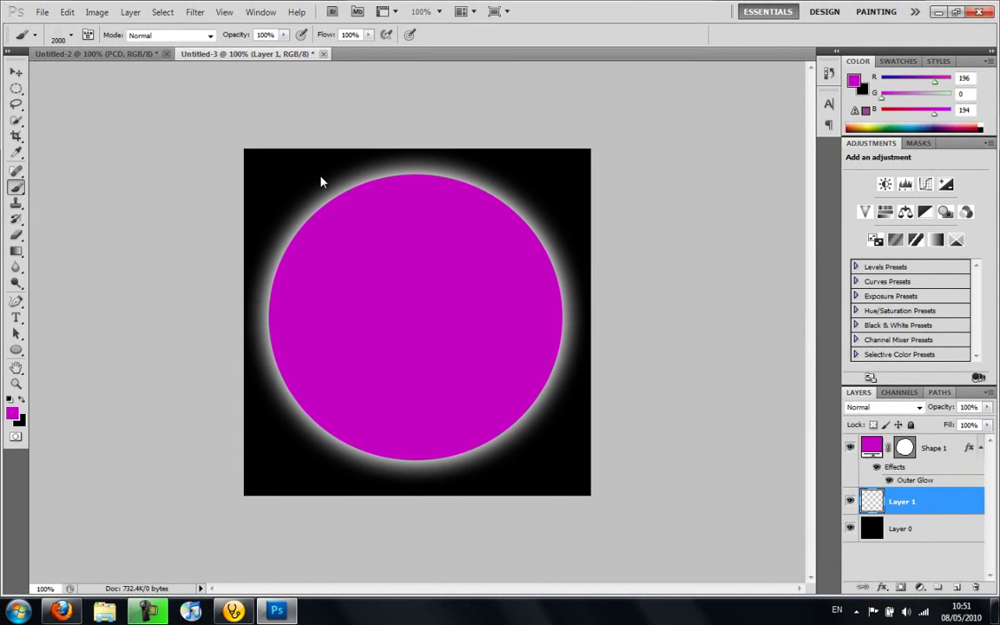
click(10, 416)
drag(476, 196, 591, 127)
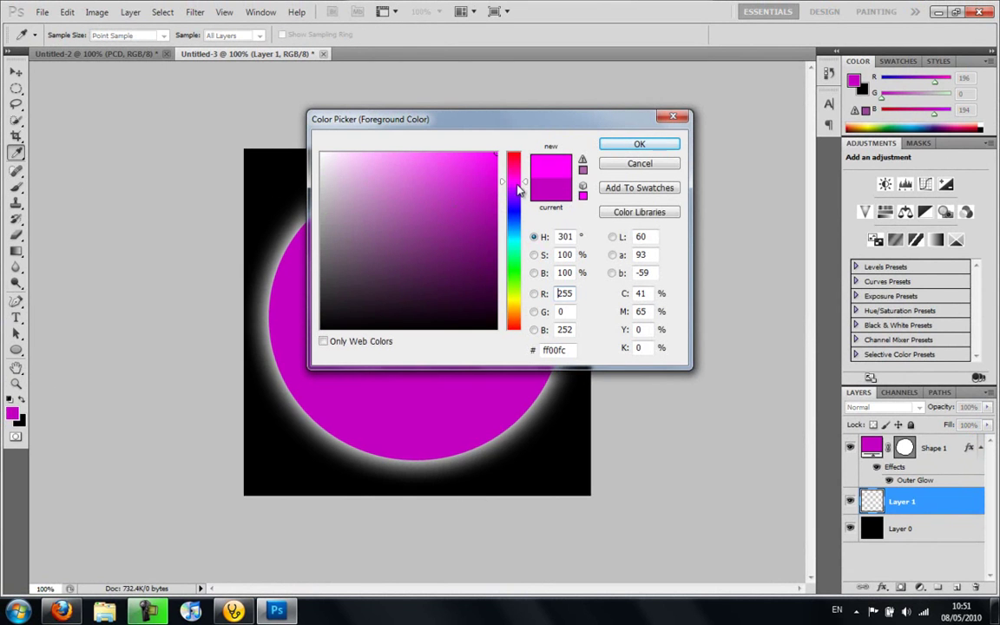
drag(517, 183, 517, 181)
click(639, 143)
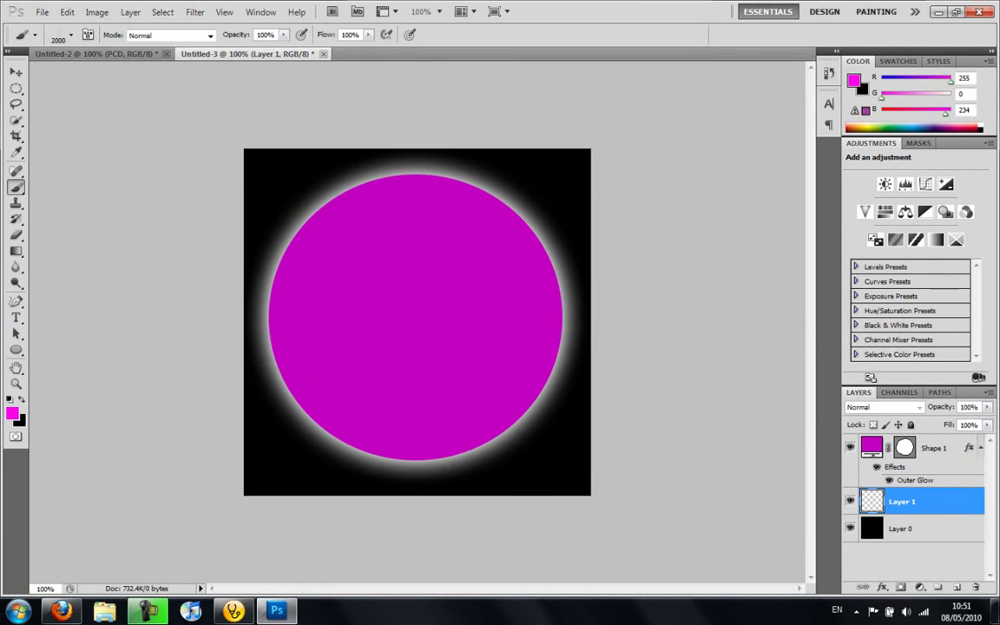
- Stamp the star-field brush several times at different offsets to scatter magenta stars over the black background
click(416, 321)
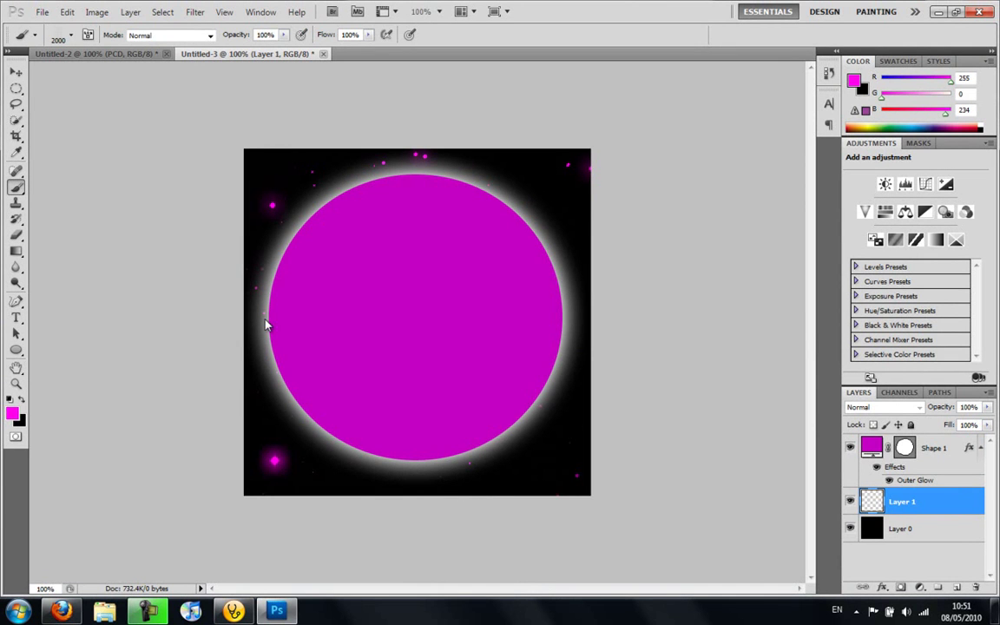
click(261, 210)
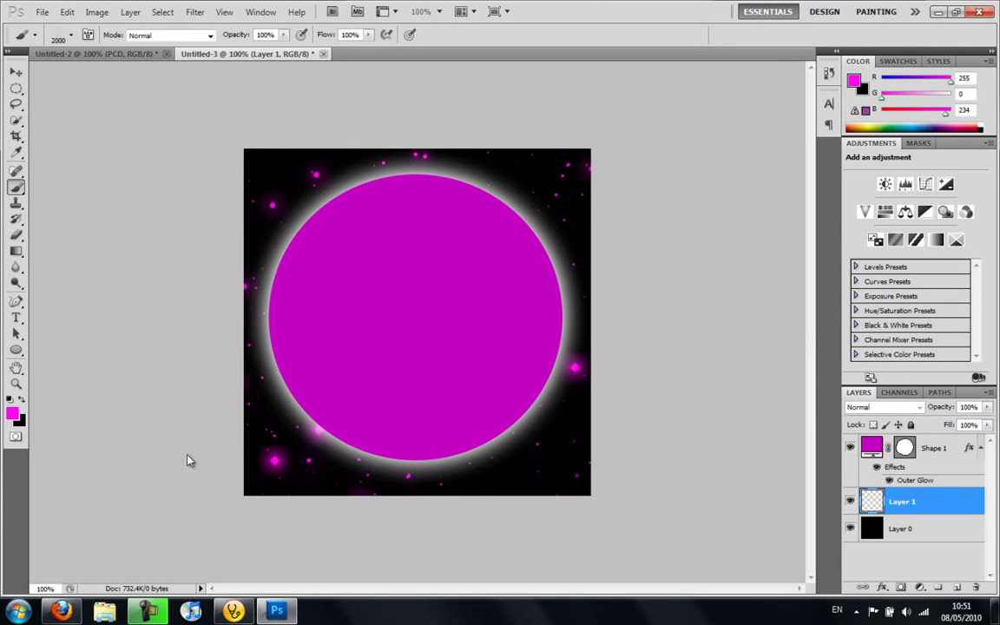
click(198, 498)
click(229, 258)
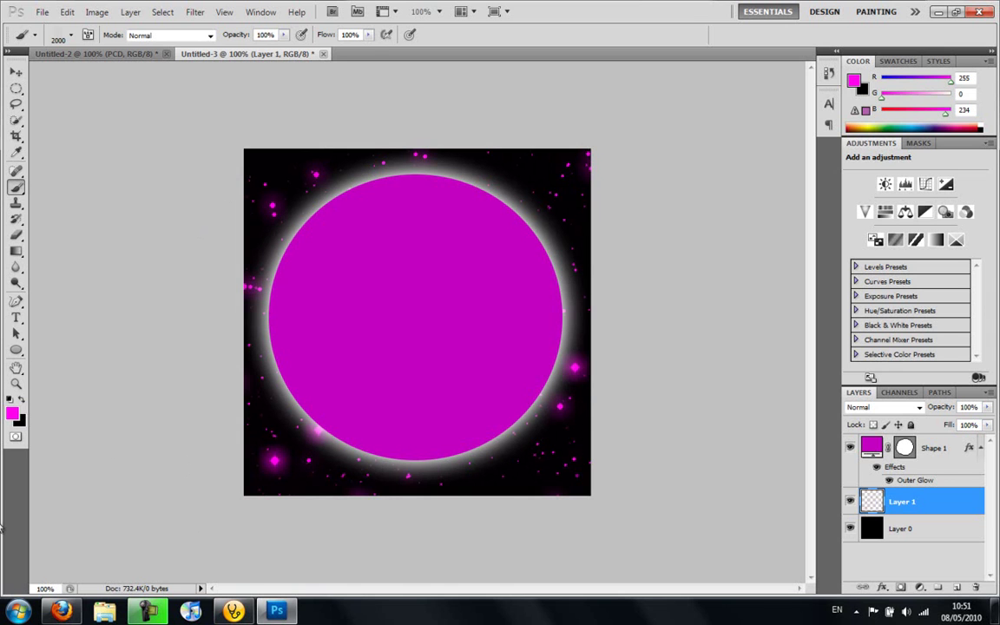
- Change the foreground colour to purple d800ff and stamp more stars over the black background with the star-field brush
click(10, 416)
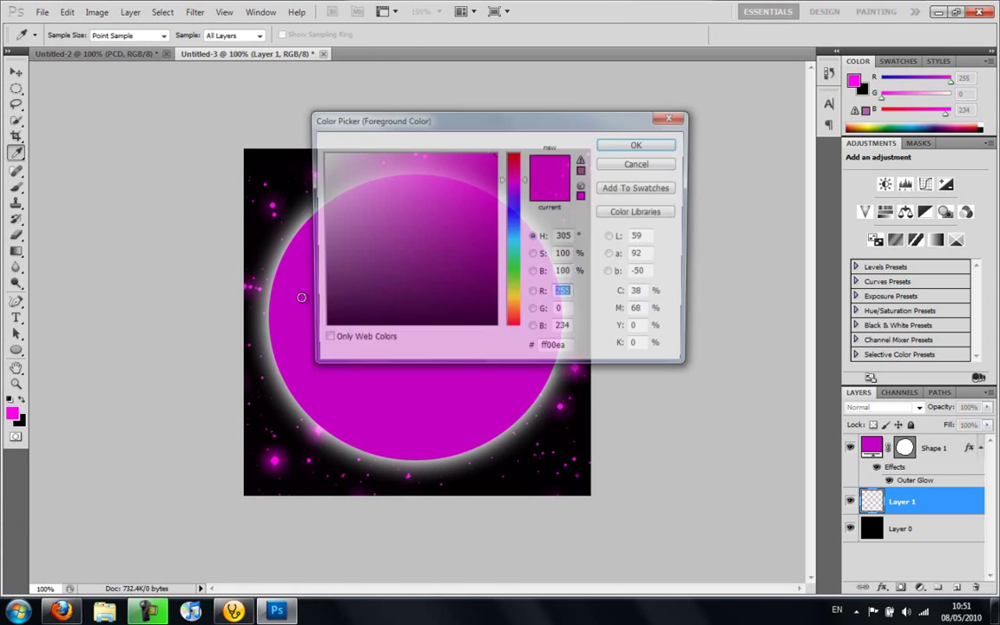
click(514, 188)
drag(516, 191, 516, 187)
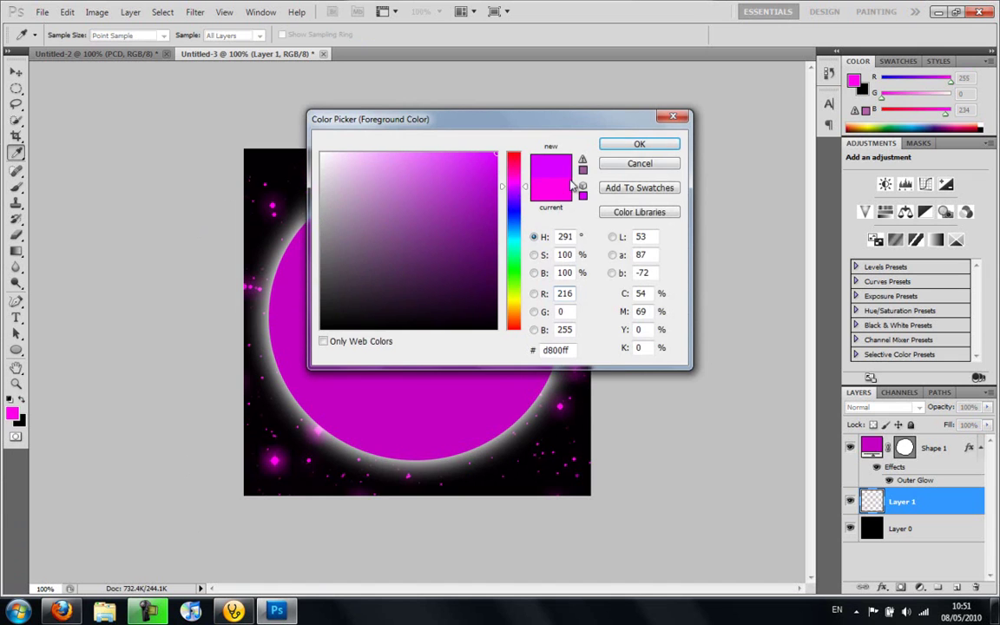
click(642, 144)
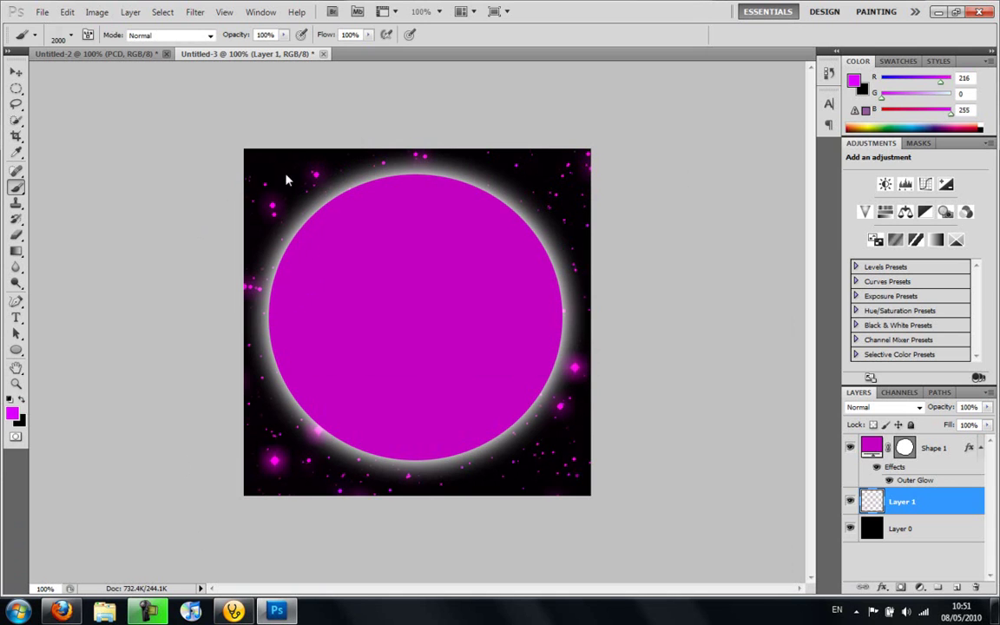
click(305, 475)
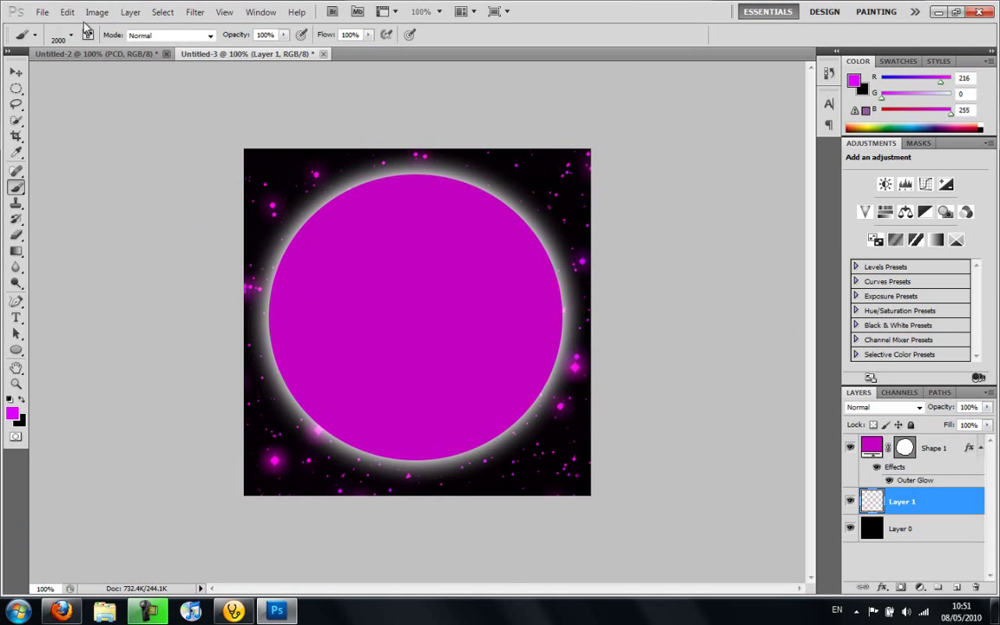
click(16, 73)
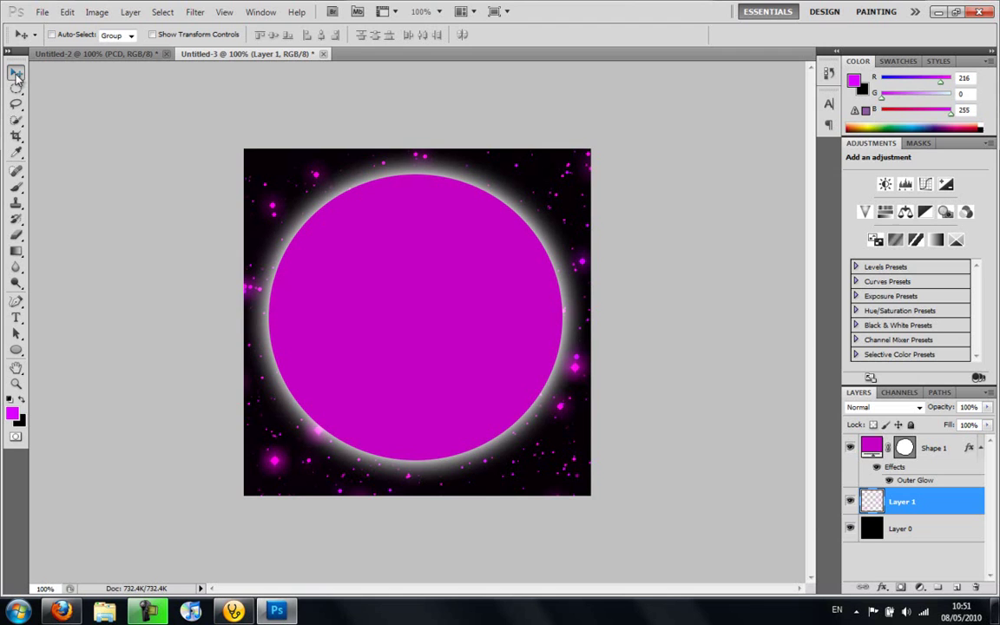
- Add a linear Gradient Overlay to the circle's shape layer and set its angle to 72°
click(930, 453)
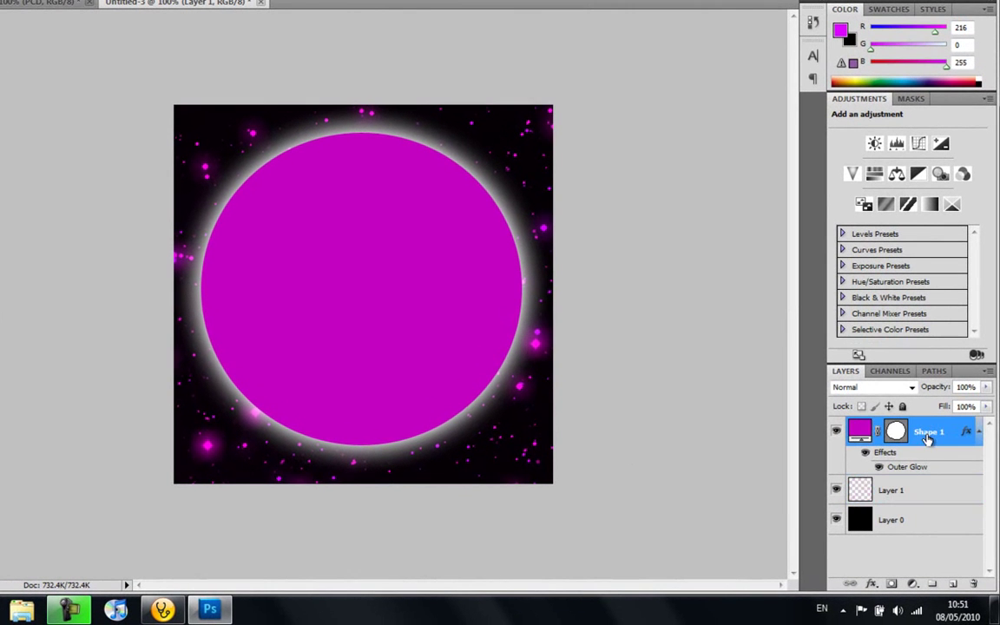
click(871, 583)
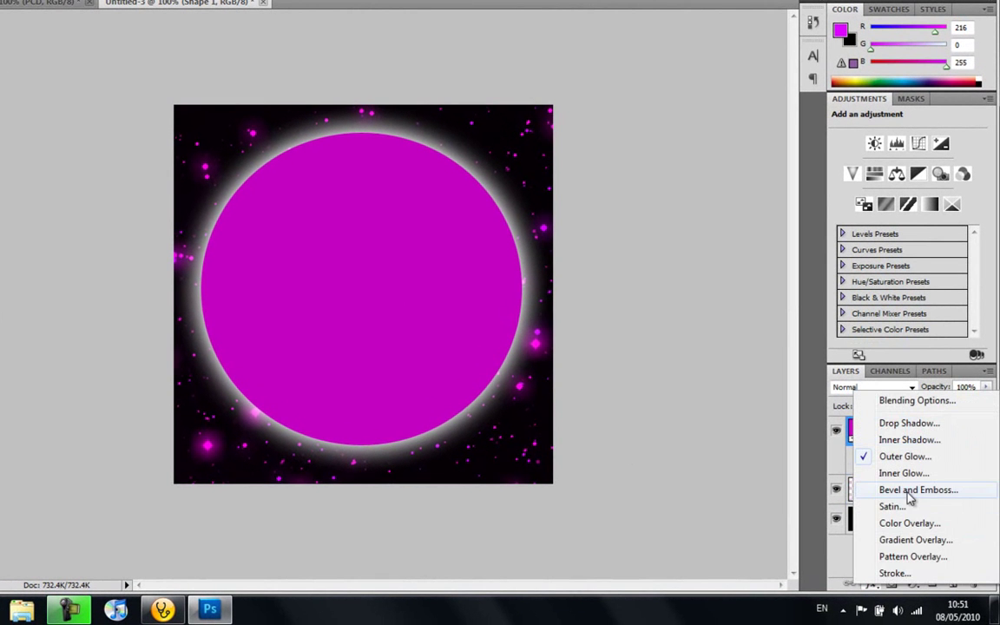
click(907, 540)
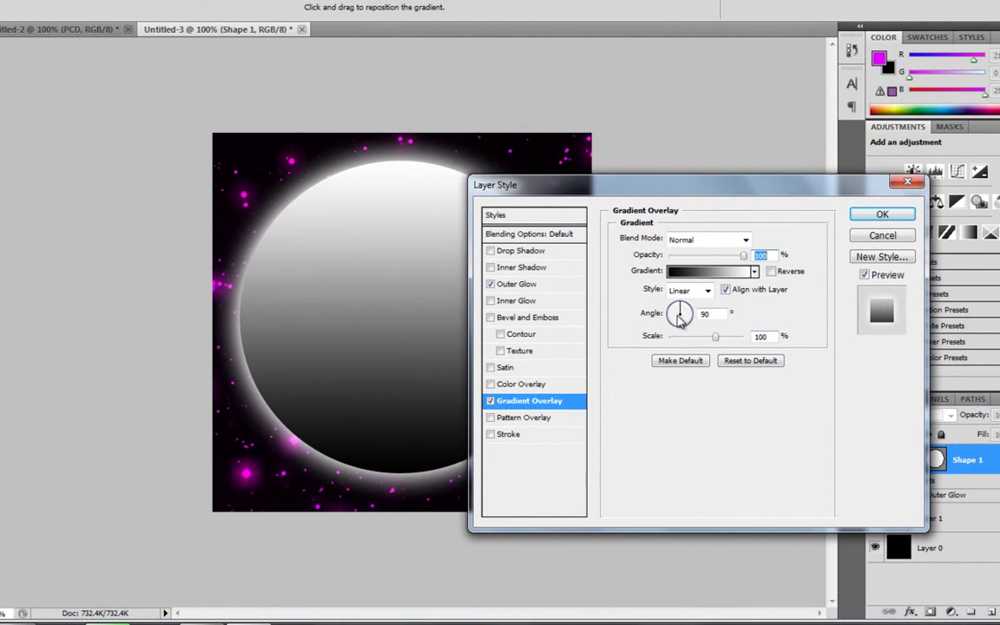
click(679, 288)
key(BackSpace)
text(82)
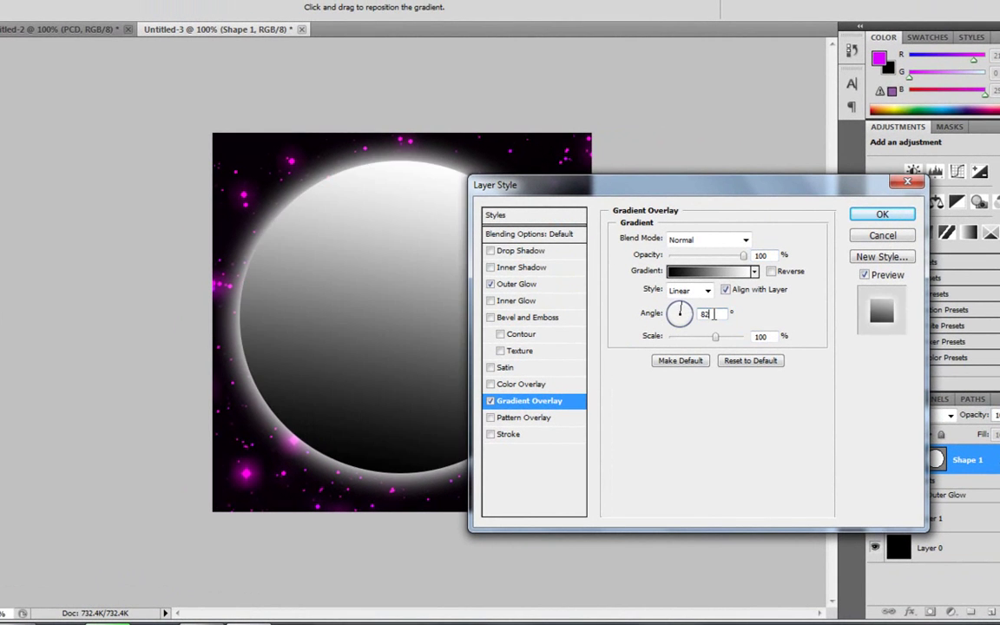
key(BackSpace)
key(BackSpace)
text(72)
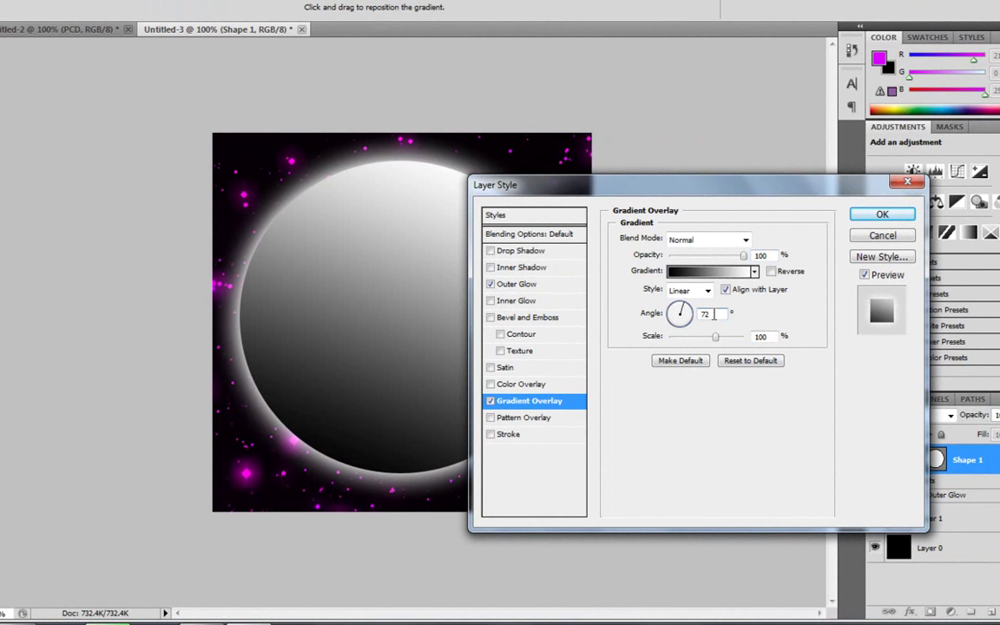
- Make the overlay gradient run from bright magenta at its start to black at its end, and apply the layer style
click(698, 271)
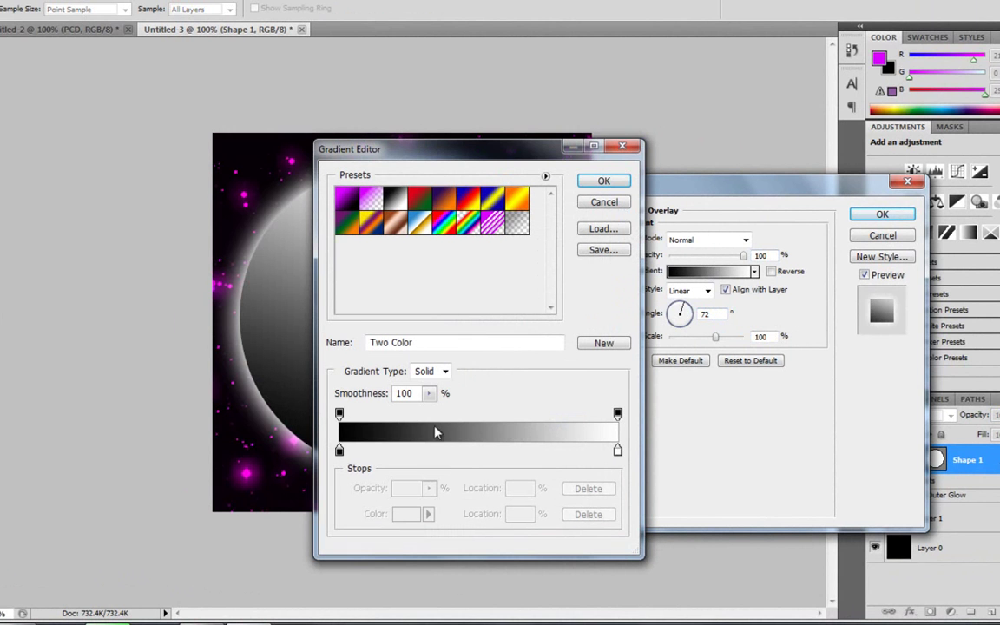
double_click(617, 452)
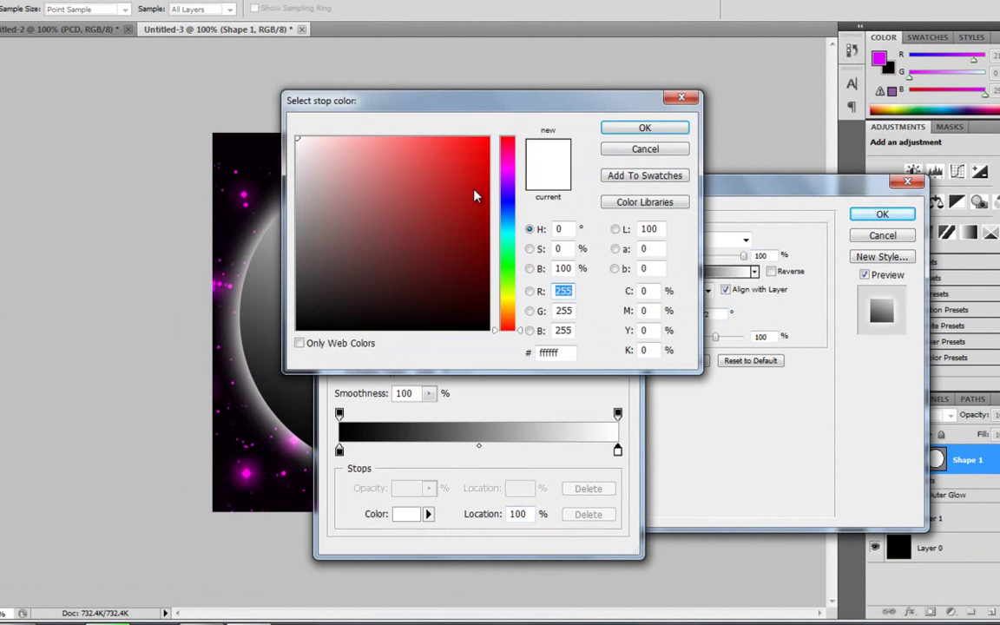
drag(507, 177, 517, 119)
click(618, 129)
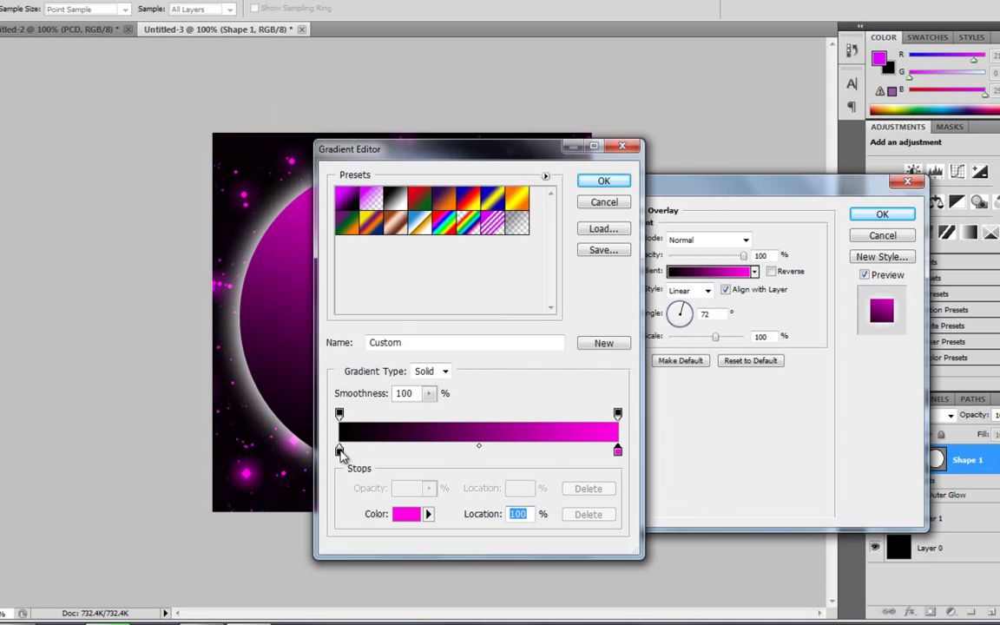
mouse_move(617, 451)
mouse_down()
mouse_move(384, 451)
mouse_move(618, 451)
mouse_up()
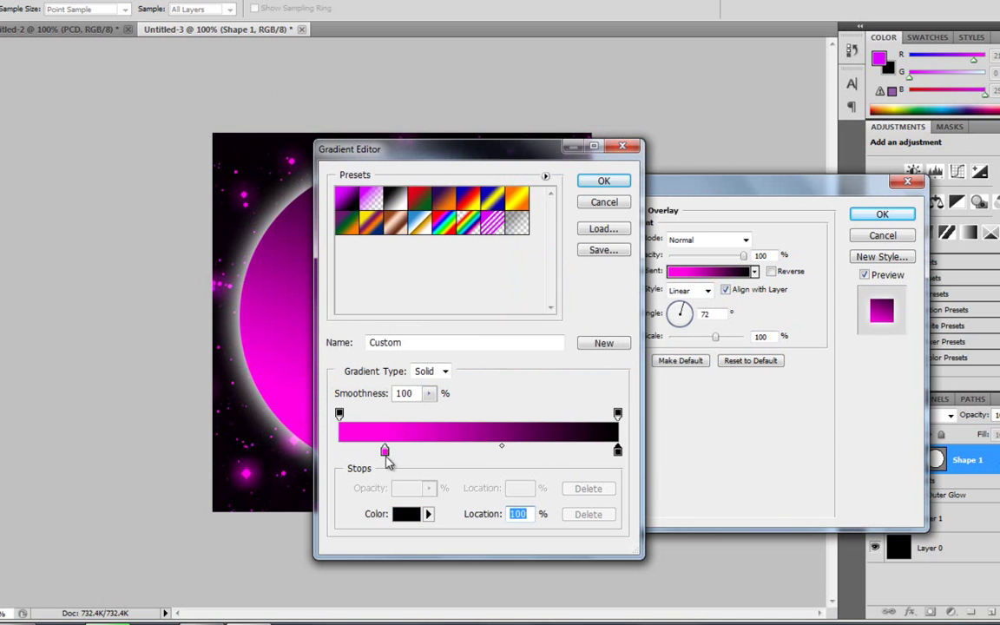
drag(385, 452, 308, 453)
click(597, 182)
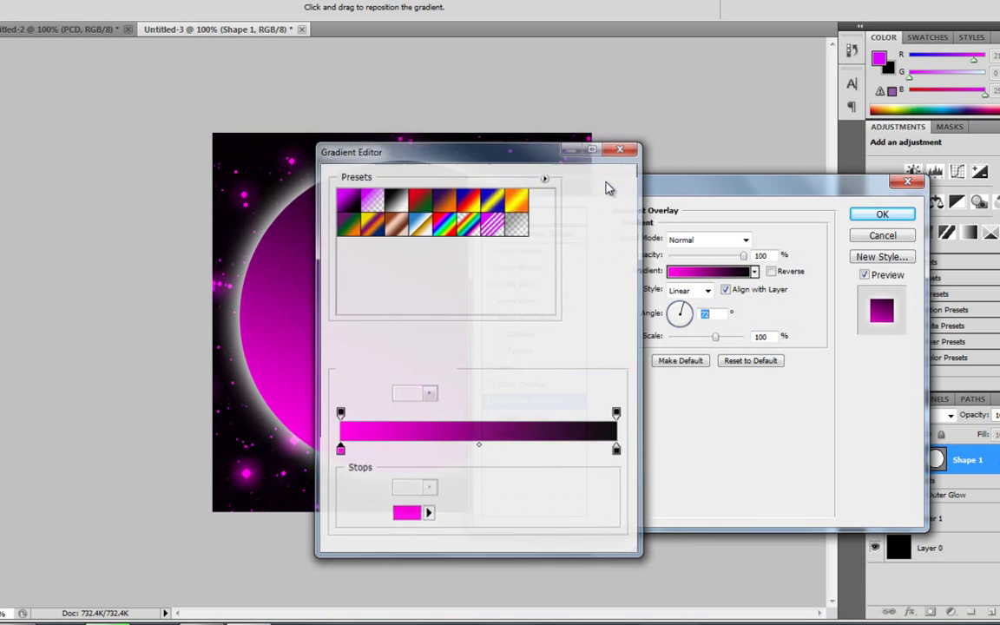
click(881, 213)
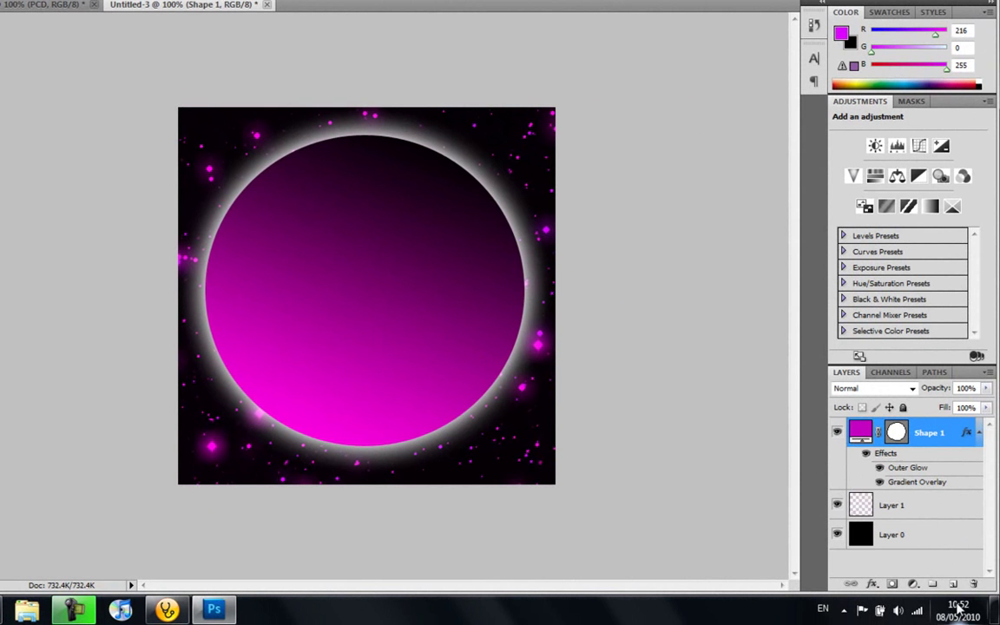
click(953, 585)
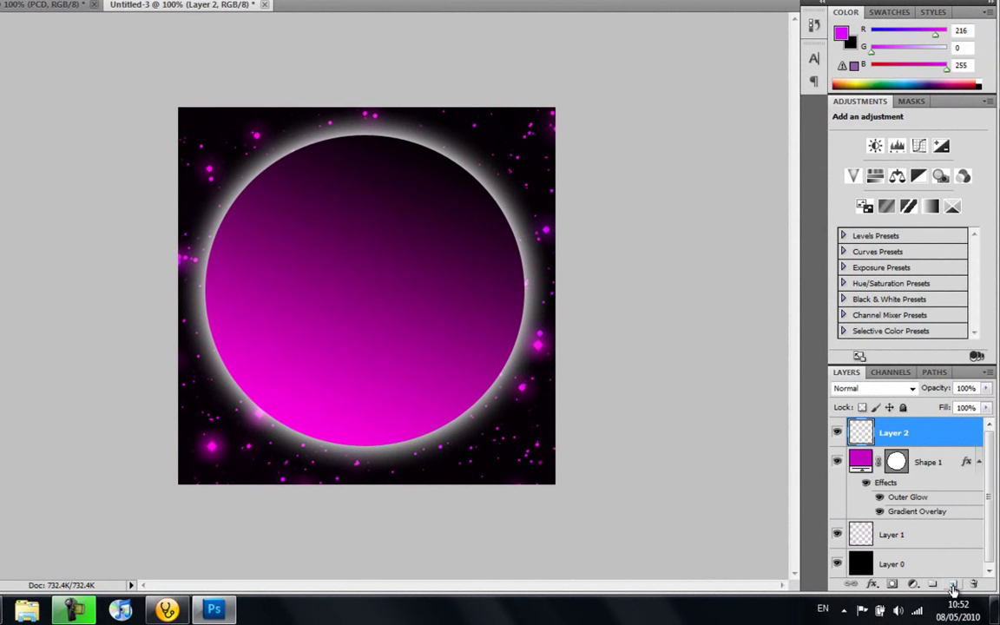
drag(903, 432, 973, 584)
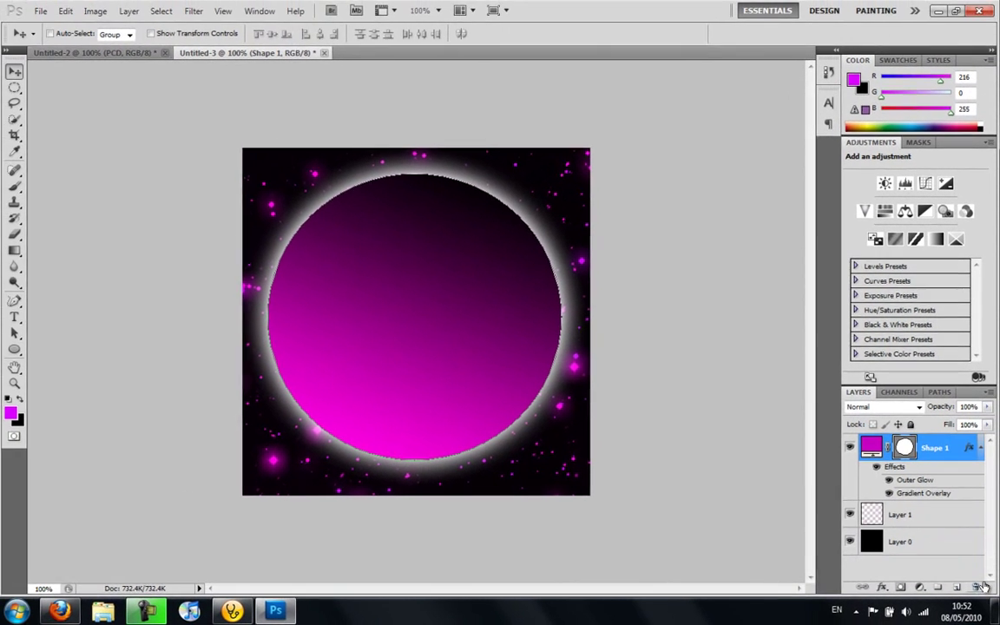
click(16, 318)
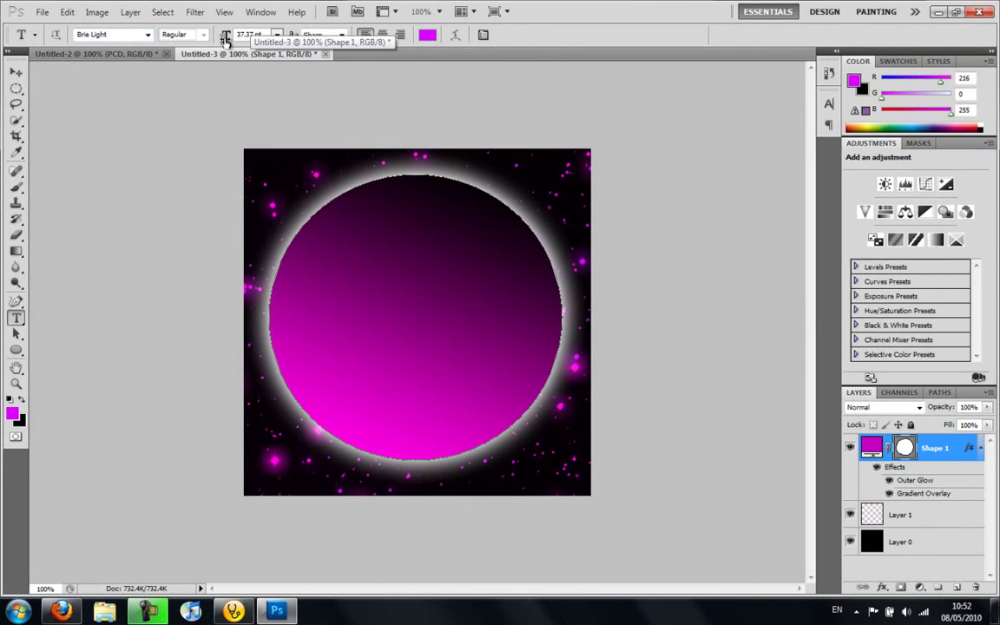
drag(225, 41, 276, 39)
click(328, 295)
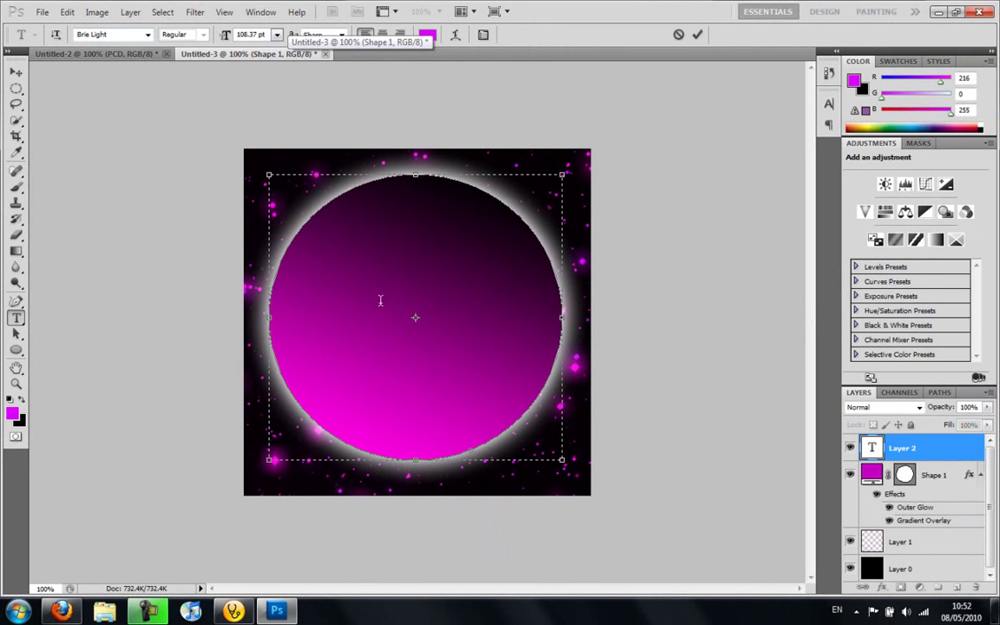
drag(431, 493, 405, 554)
click(438, 505)
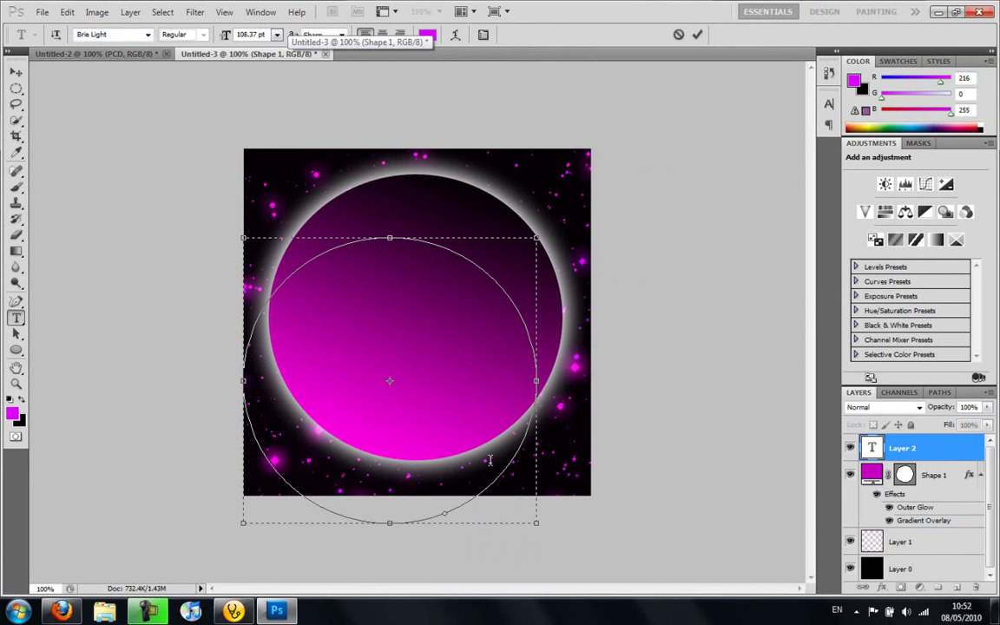
click(15, 72)
drag(923, 449, 975, 587)
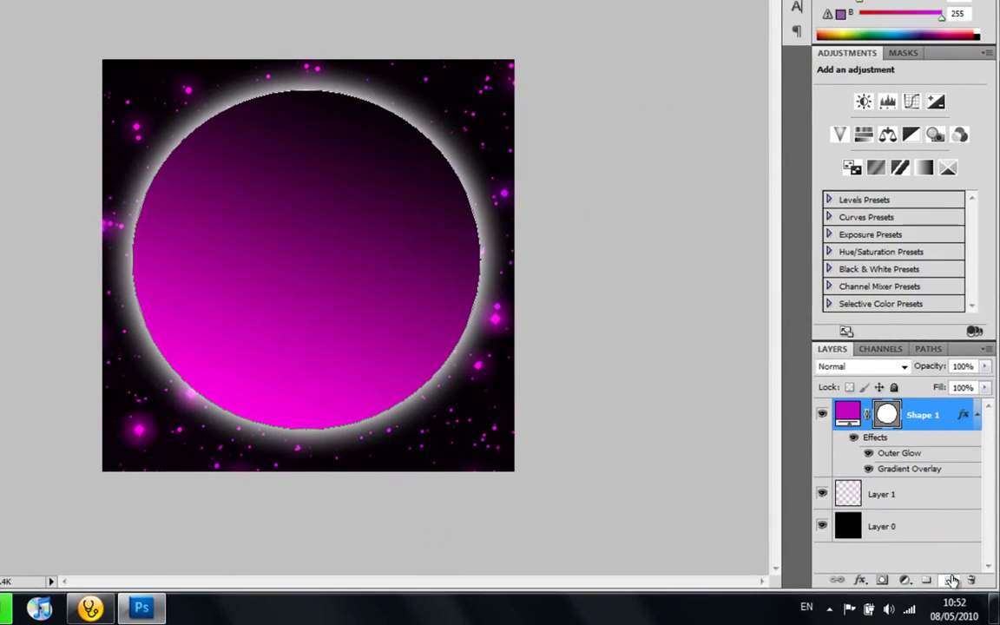
- Add a layer above the circle and write the text PCD in Brie Light inside the circle
click(947, 579)
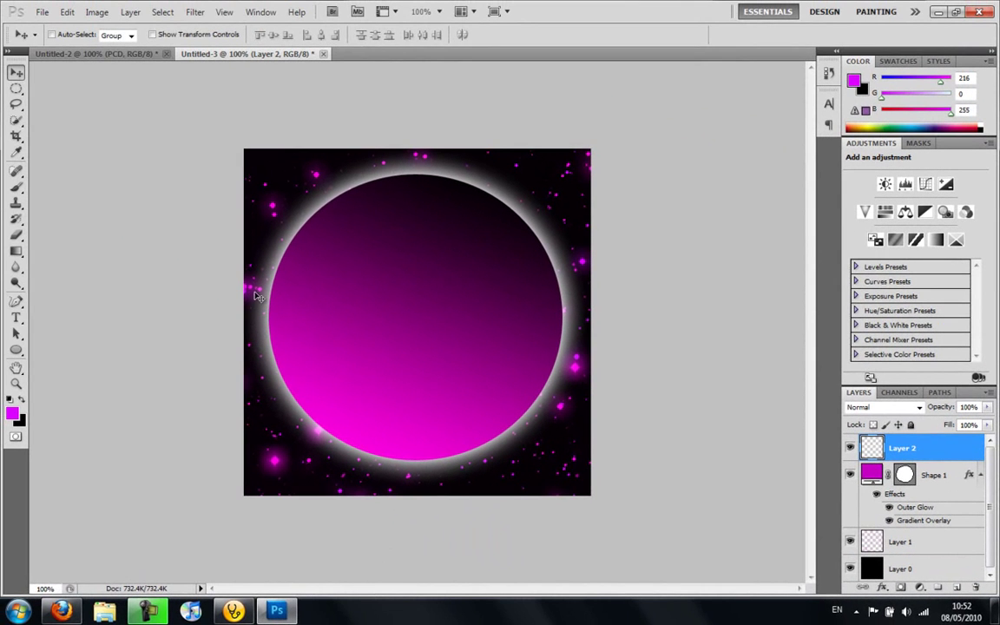
click(15, 318)
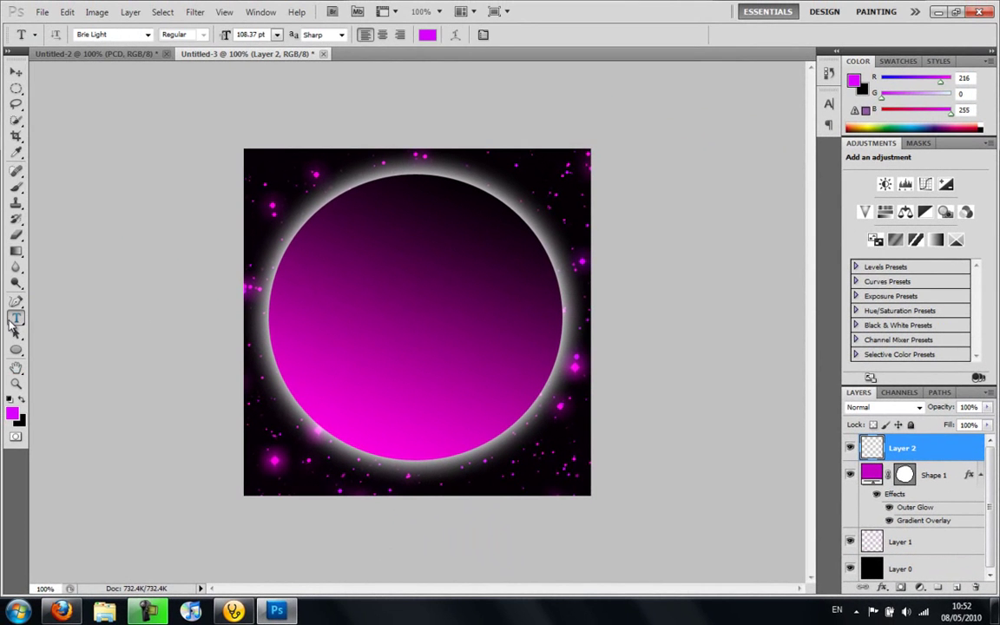
click(326, 327)
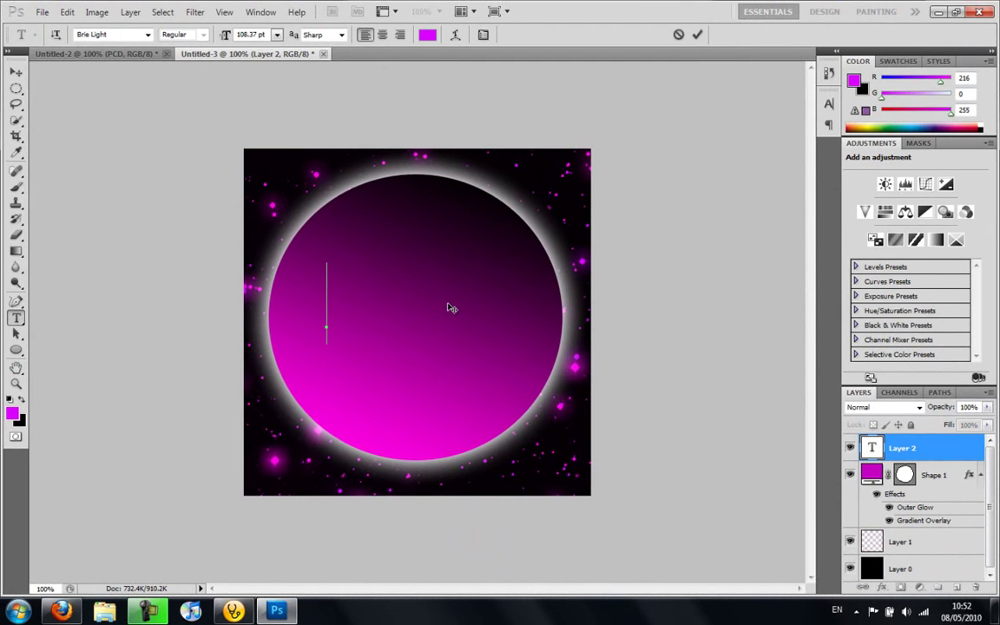
text(PCD)
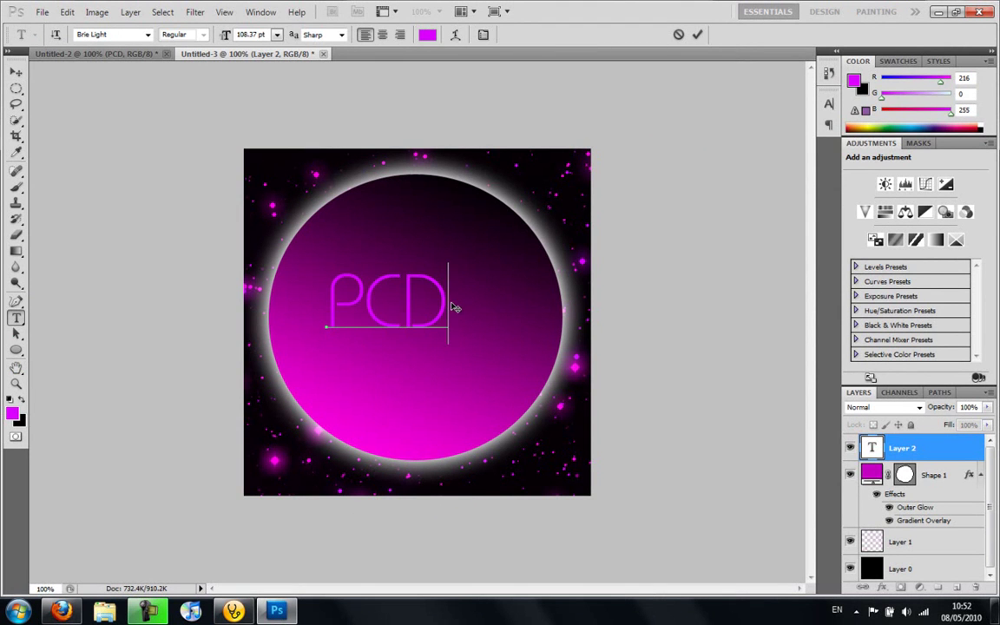
- Enlarge the PCD text to 191.37 pt and position it centred across the upper half of the circle
double_click(427, 304)
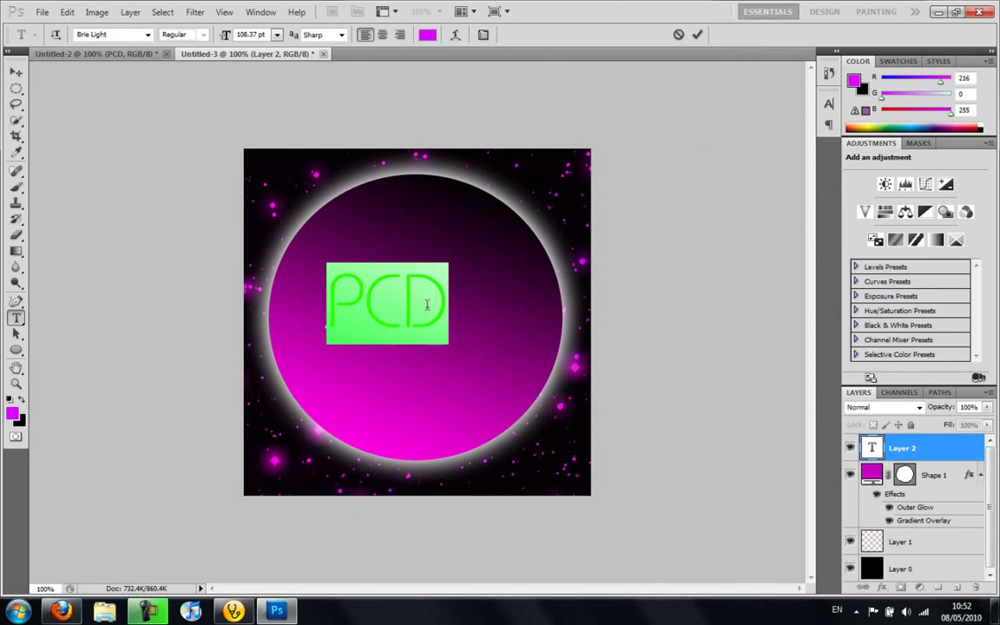
drag(221, 34, 291, 35)
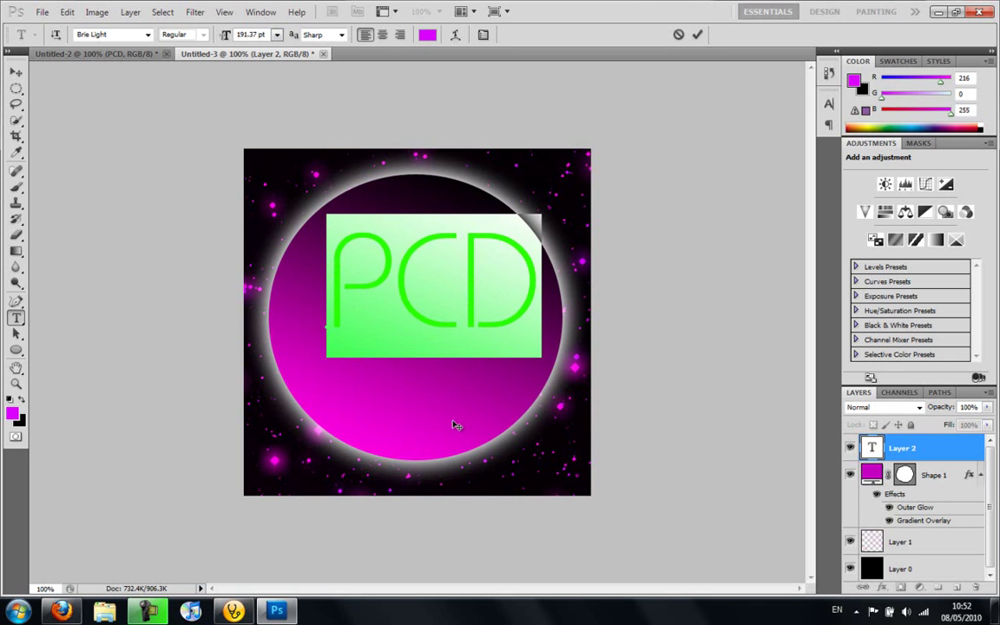
drag(453, 425, 434, 409)
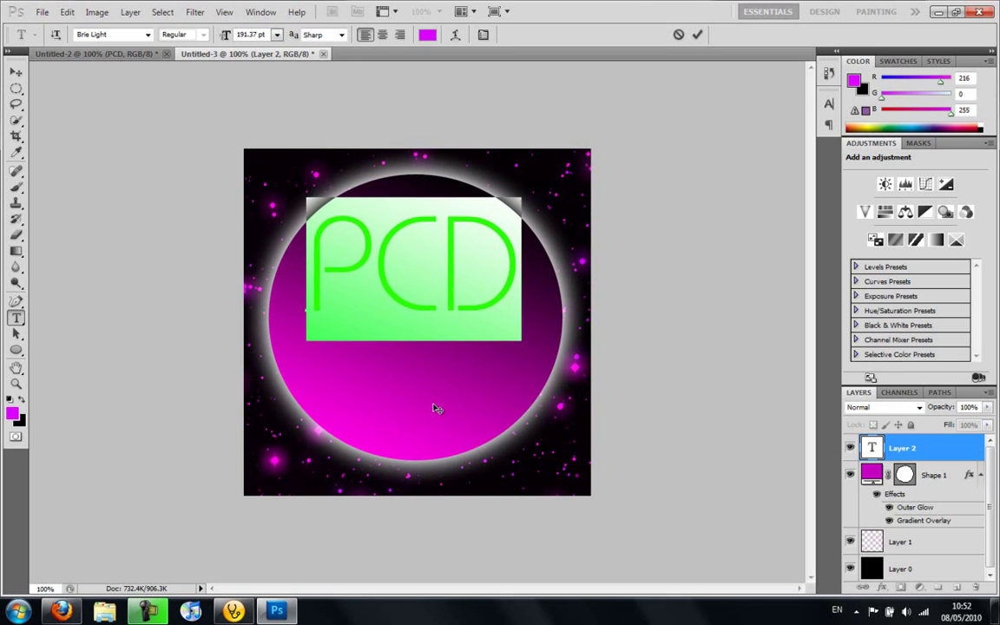
click(15, 73)
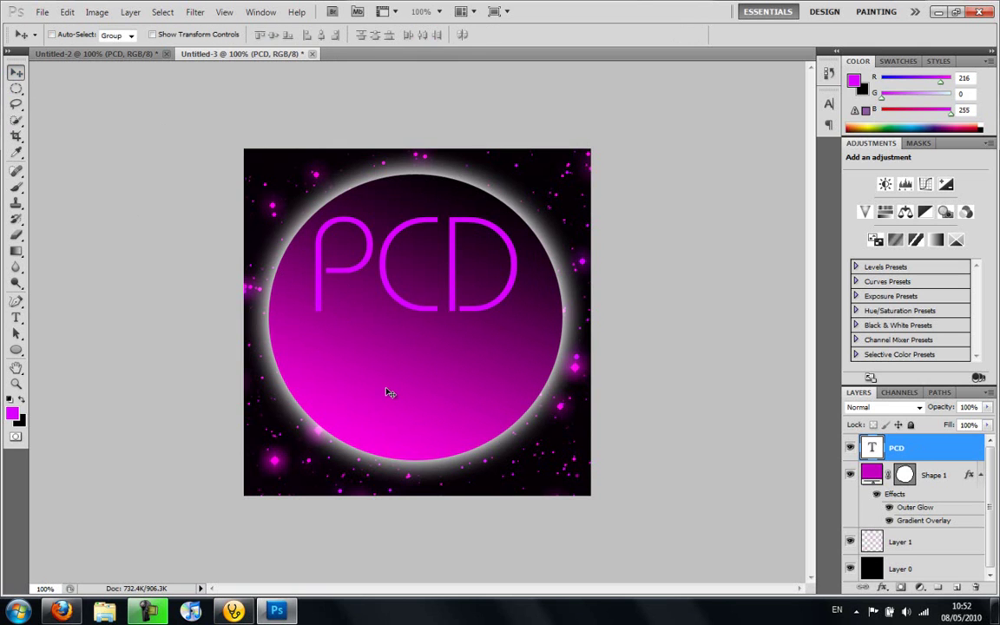
key(Down)
key(Down)
key(Down)
key(Down)
key(Down)
key(Down)
key(Down)
key(Down)
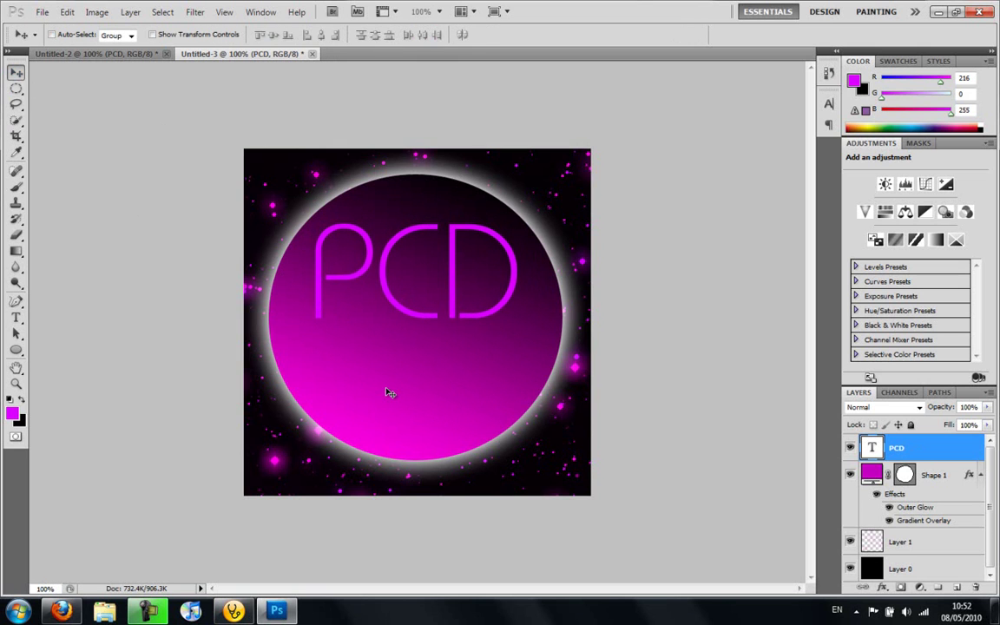
key(t)
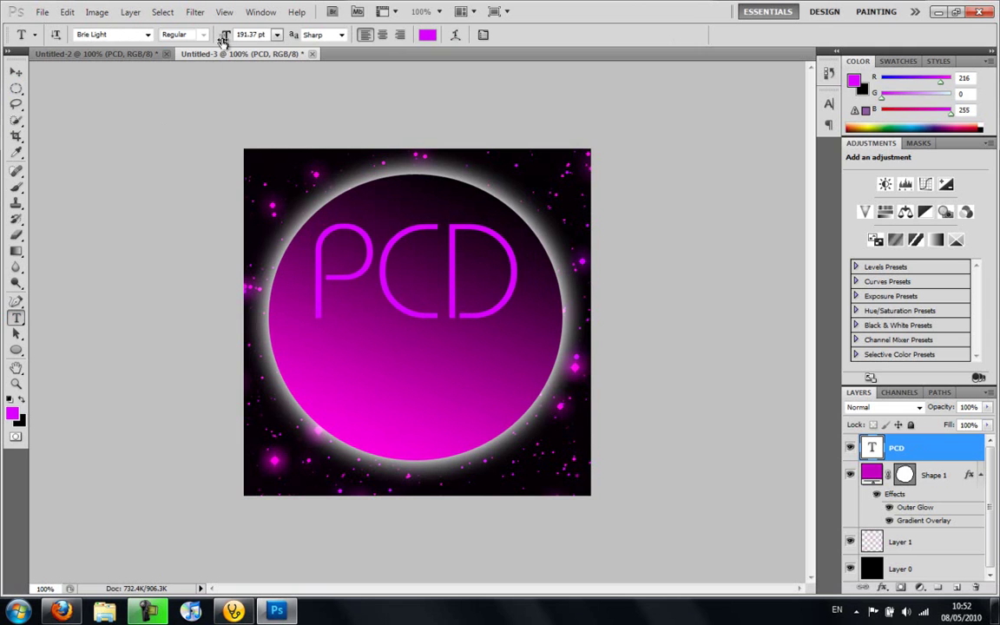
drag(266, 34, 136, 37)
key(BackSpace)
text(34)
key(Return)
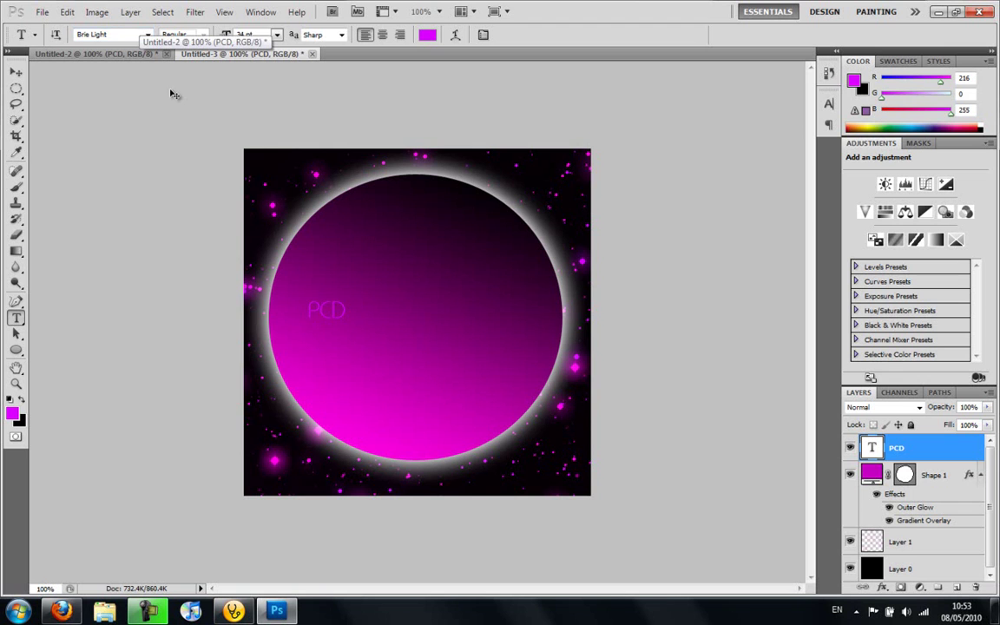
key(ctrl+z)
- Add the text PureCreativeDesings in Brie Light at 34 pt and place it just beneath the PCD lettering
click(333, 388)
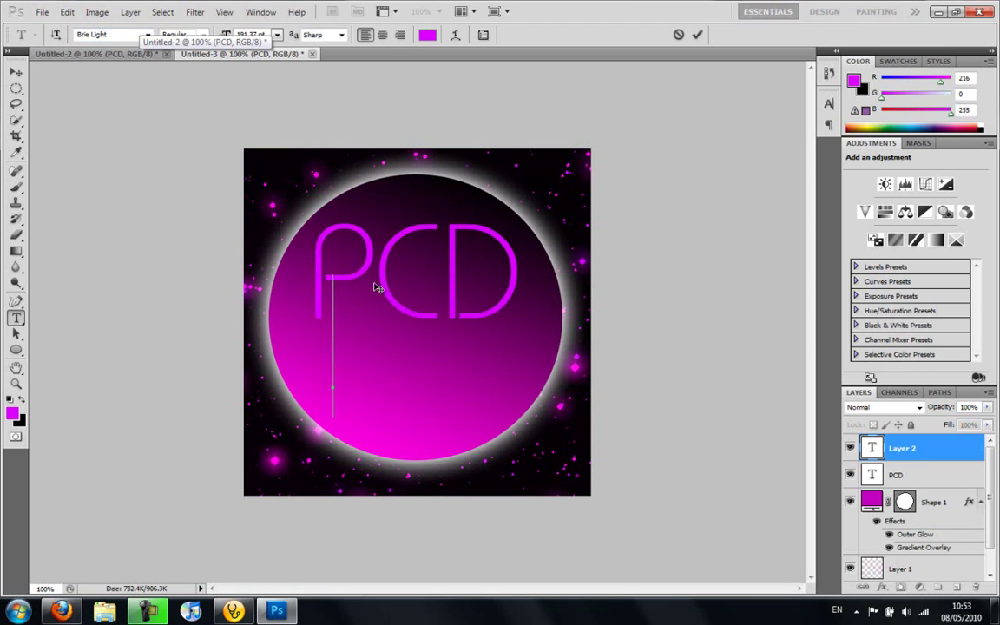
click(265, 35)
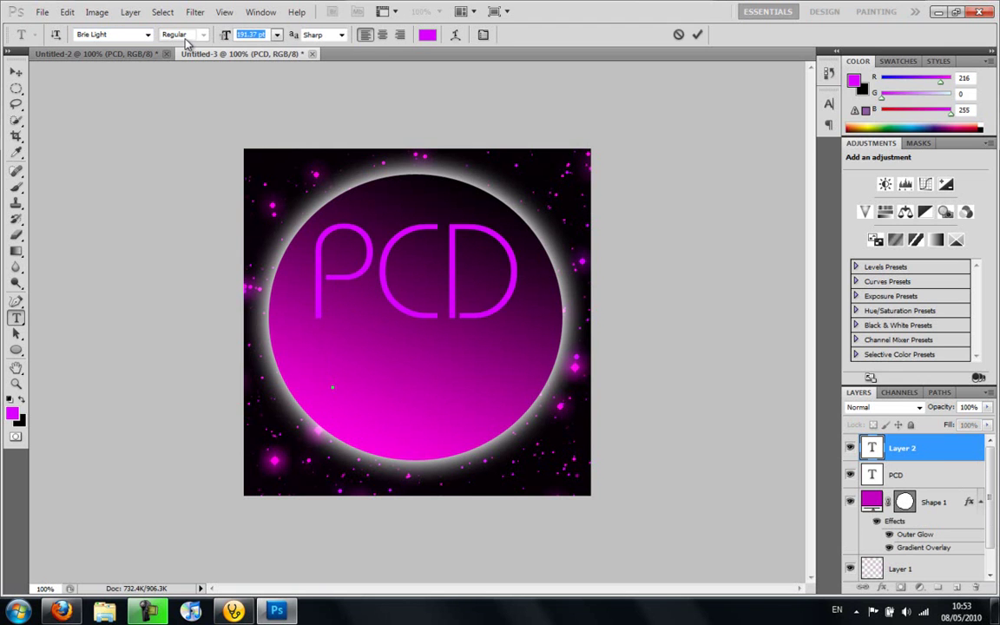
text(34)
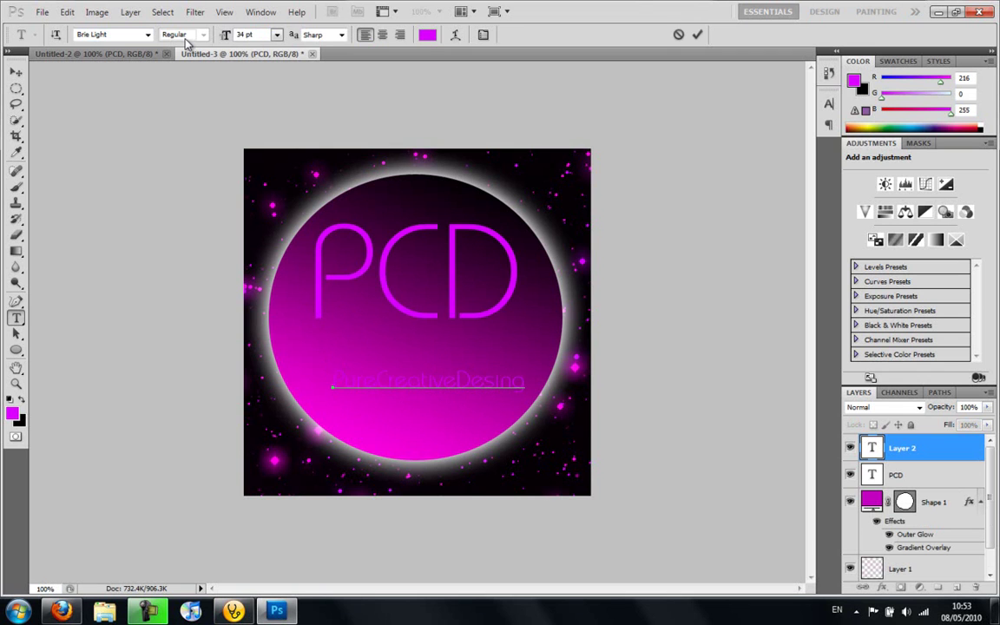
drag(410, 430, 383, 385)
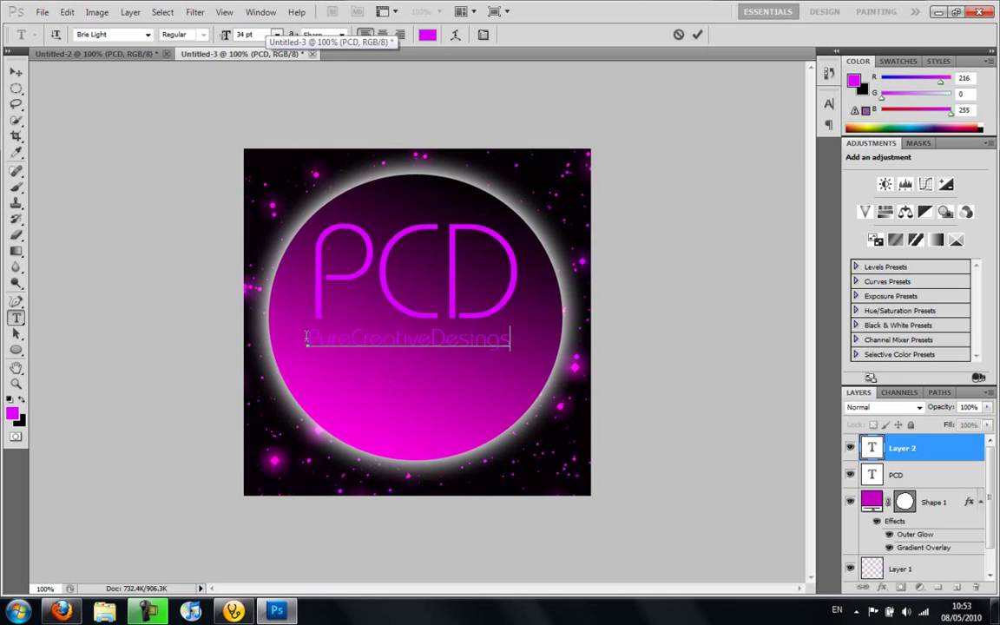
- Enlarge the PureCreativeDesings text to 41 pt and recentre it under the PCD lettering
drag(311, 337, 508, 339)
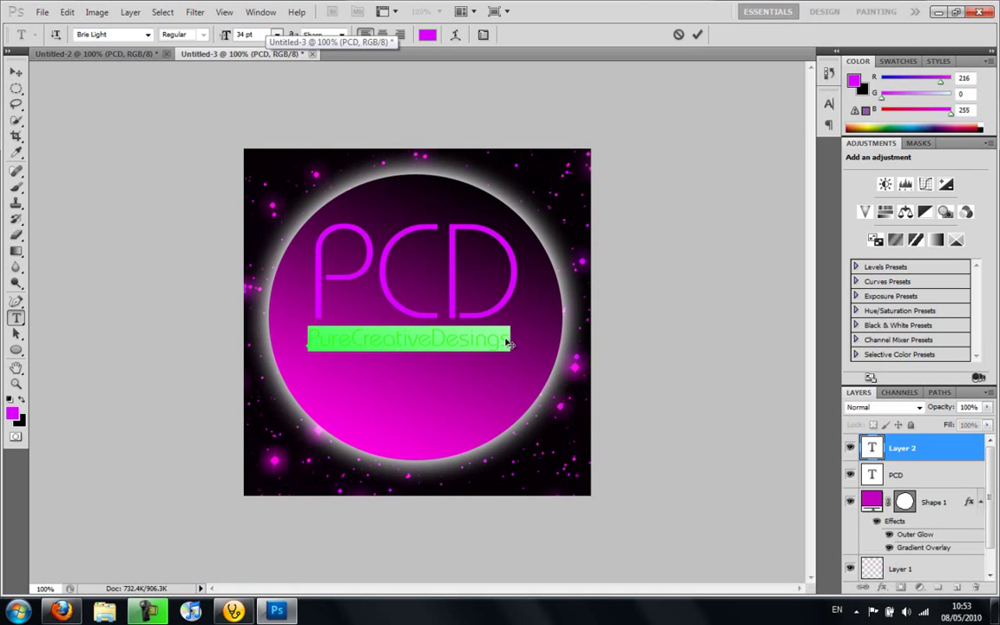
drag(223, 36, 229, 35)
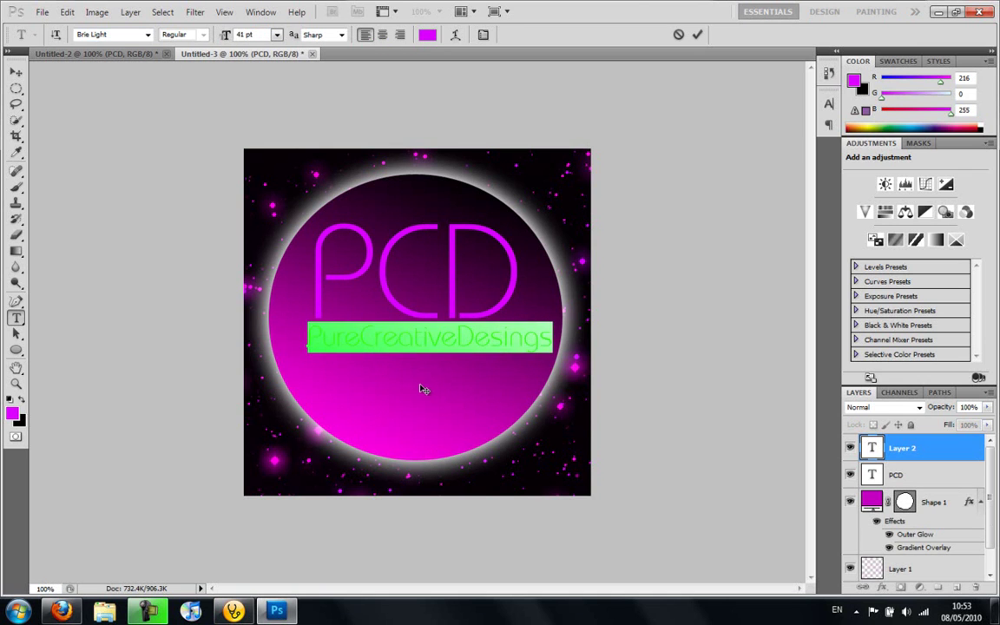
drag(419, 386, 402, 389)
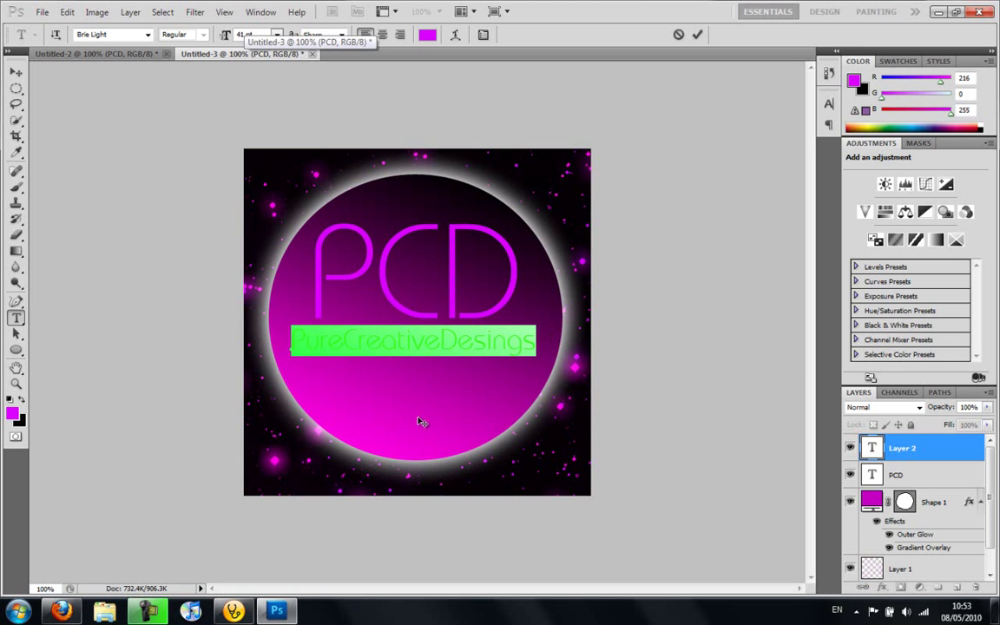
- Nudge the PCD lettering slightly down, and shift the PureCreativeDesings text slightly down and to the right
click(900, 475)
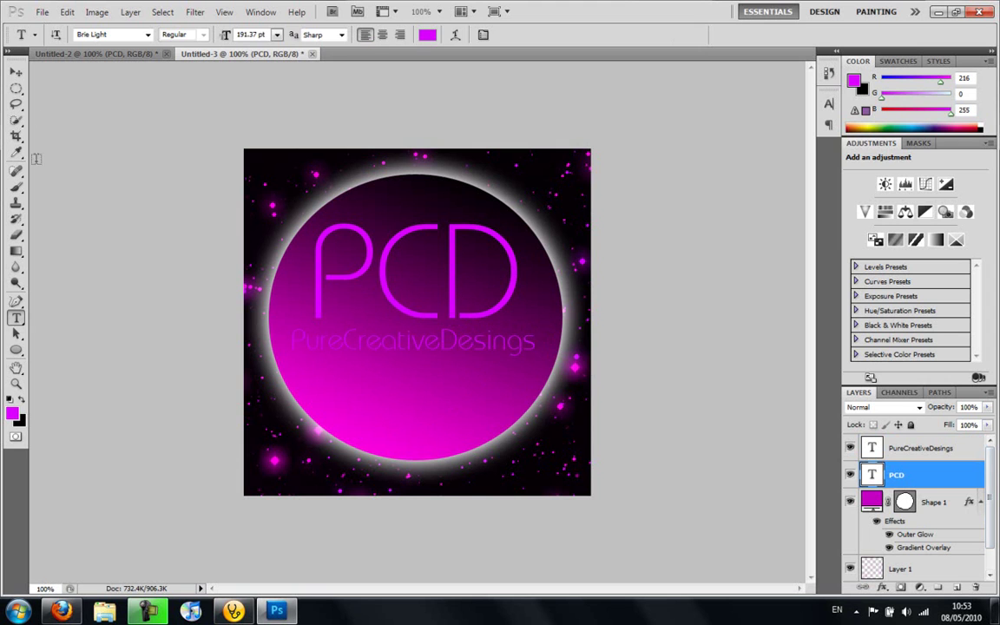
click(17, 73)
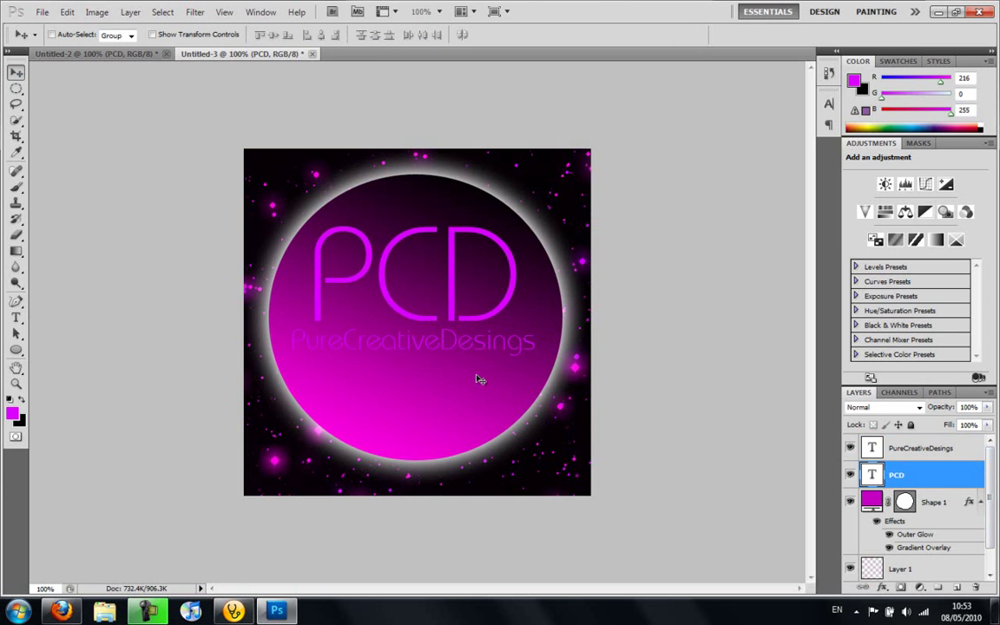
click(939, 449)
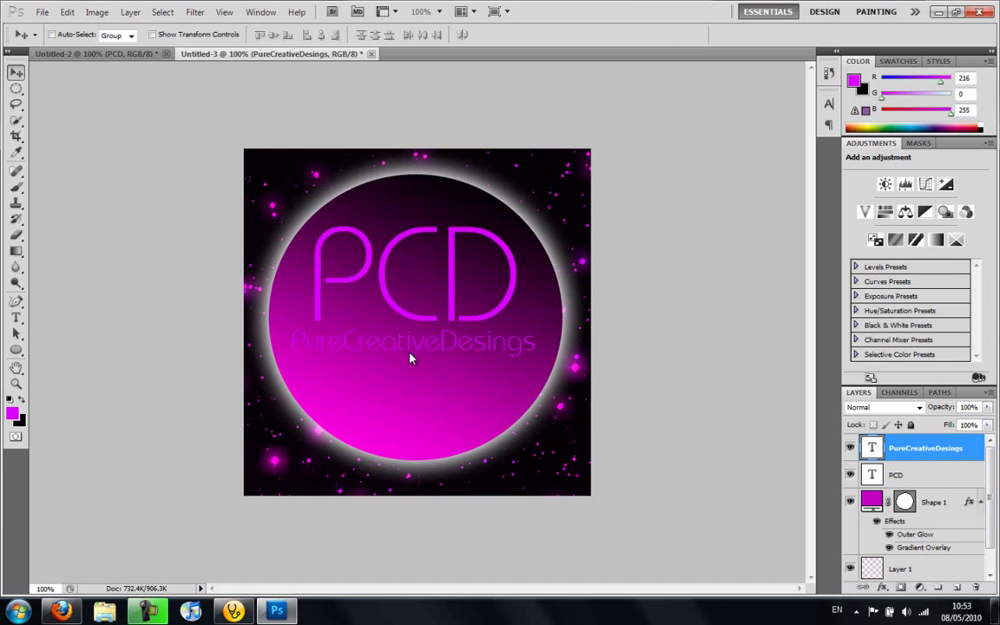
key(Down)
key(Down)
key(Right)
key(Right)
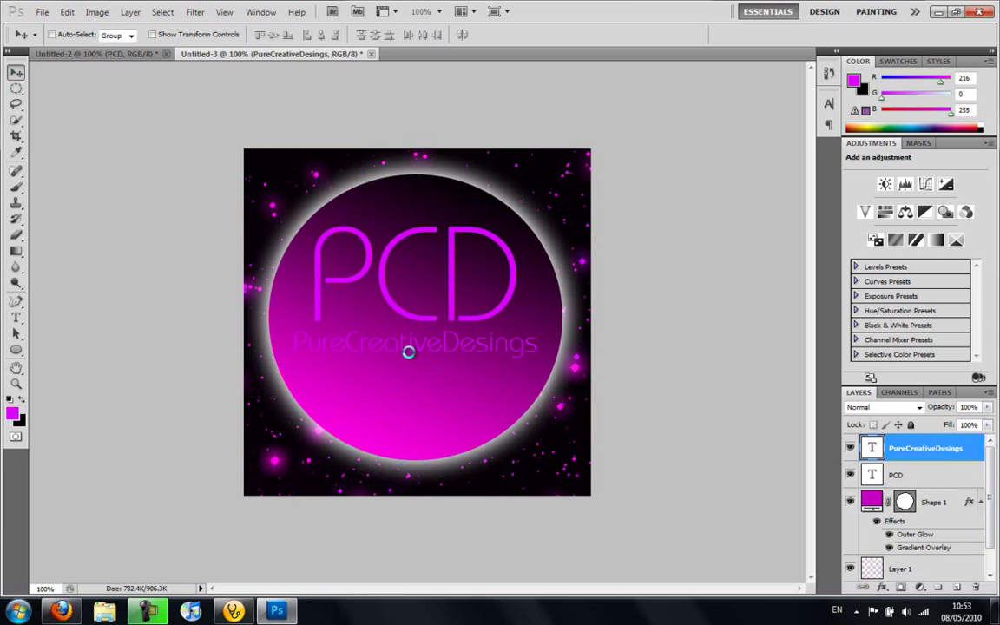
- Add an Outer Glow with a size of 7 px to the PCD text layer and apply it
click(911, 475)
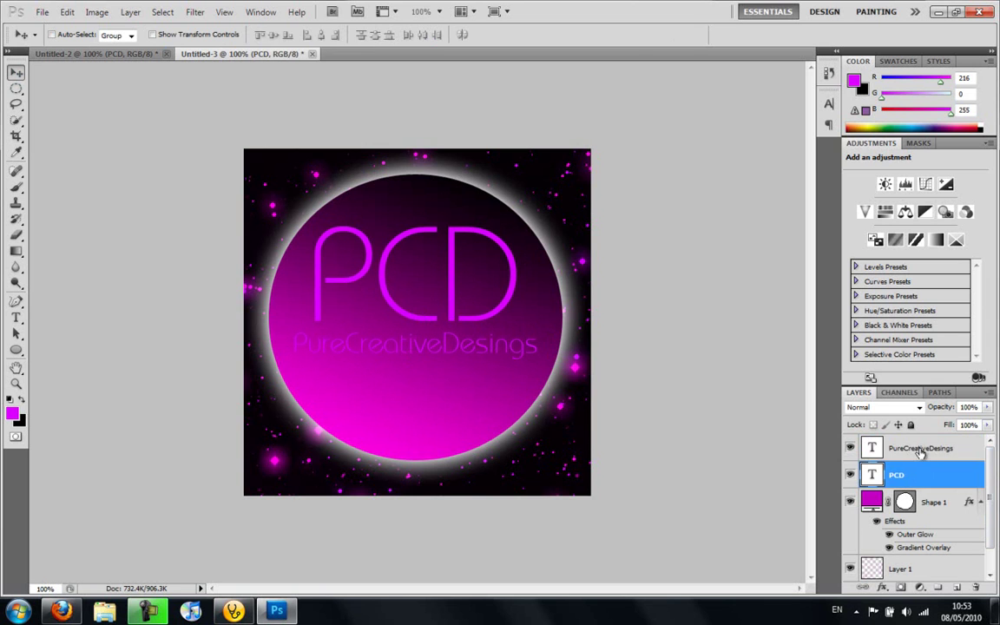
click(920, 448)
click(920, 475)
click(883, 588)
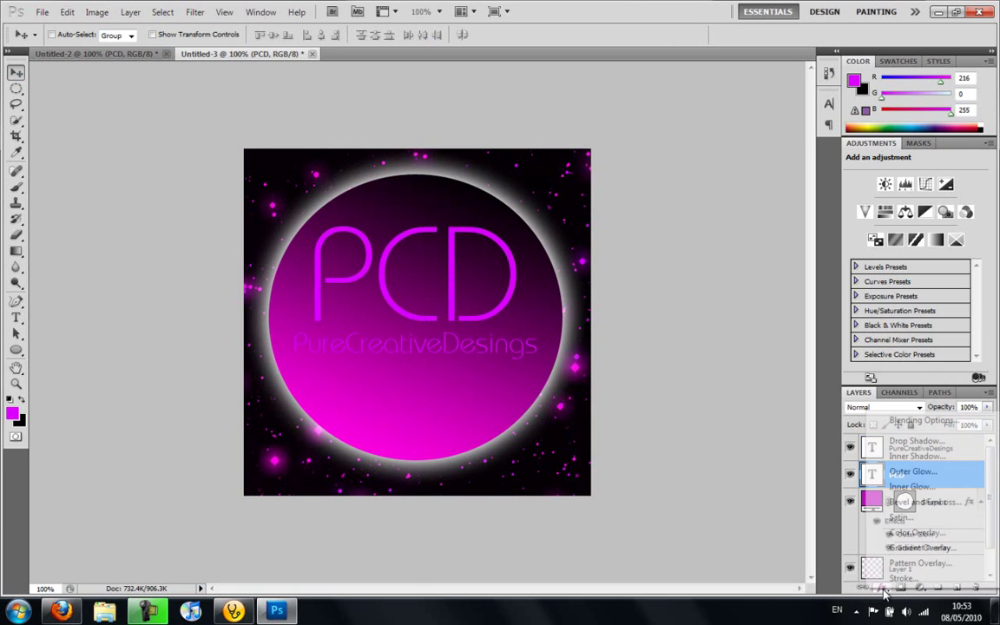
click(910, 472)
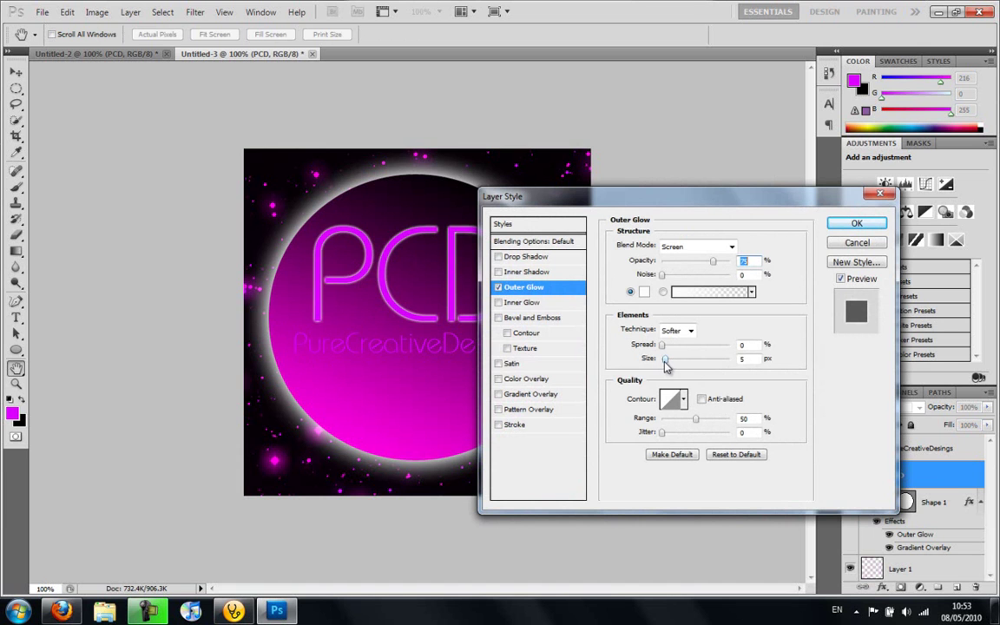
drag(664, 358, 667, 361)
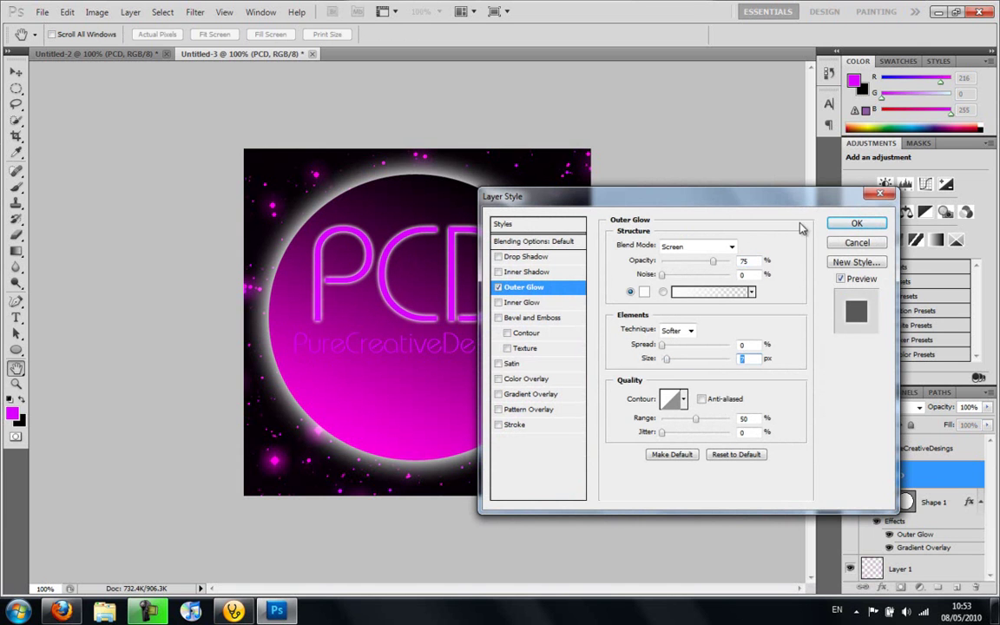
click(855, 224)
- Add an Outer Glow with a size of 5 px to the PureCreativeDesings text layer and apply it
click(894, 451)
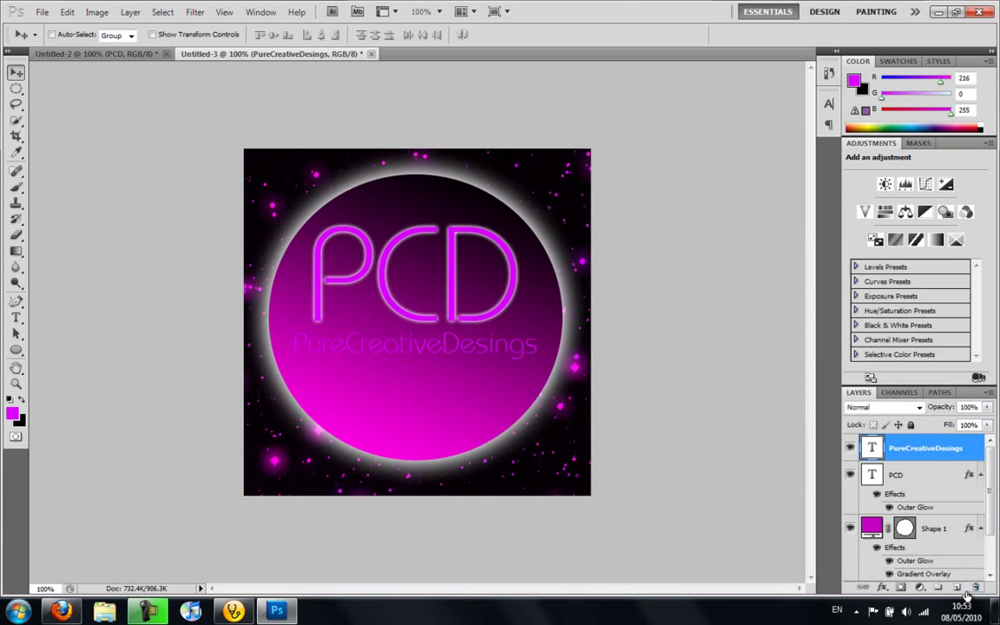
click(881, 587)
click(911, 471)
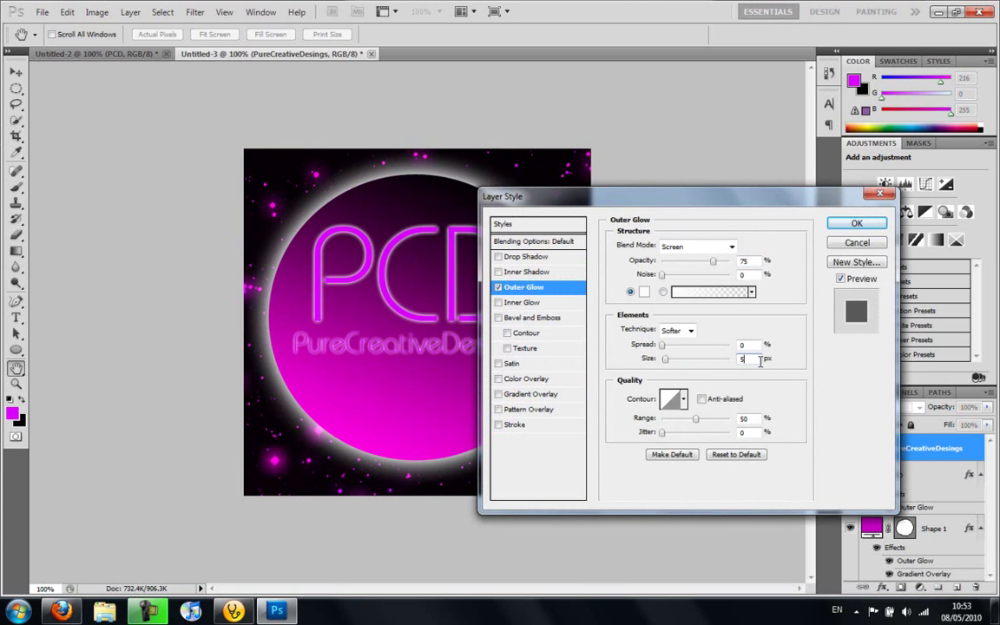
key(Return)
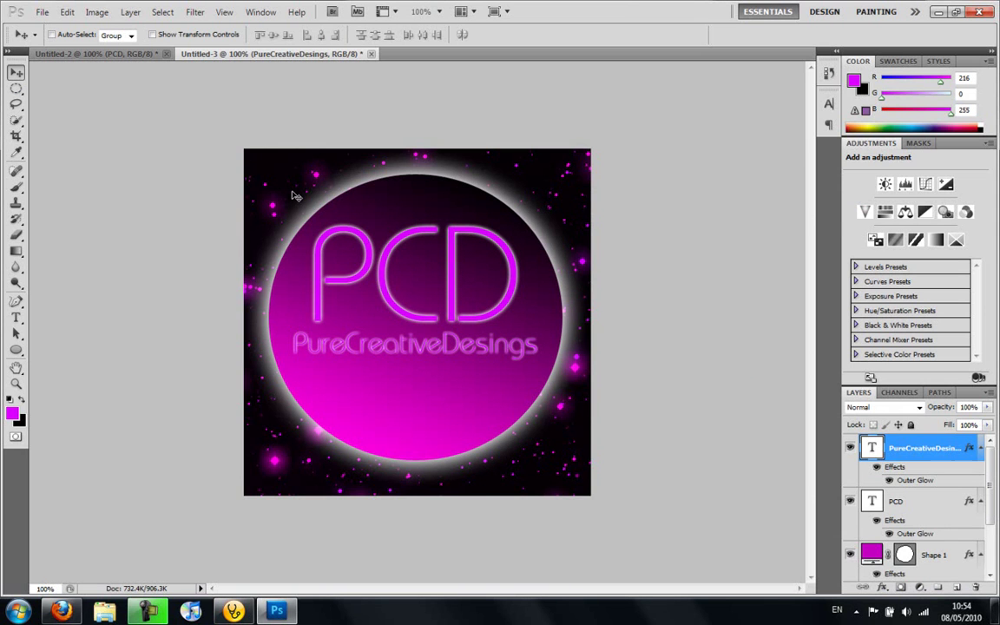
click(42, 14)
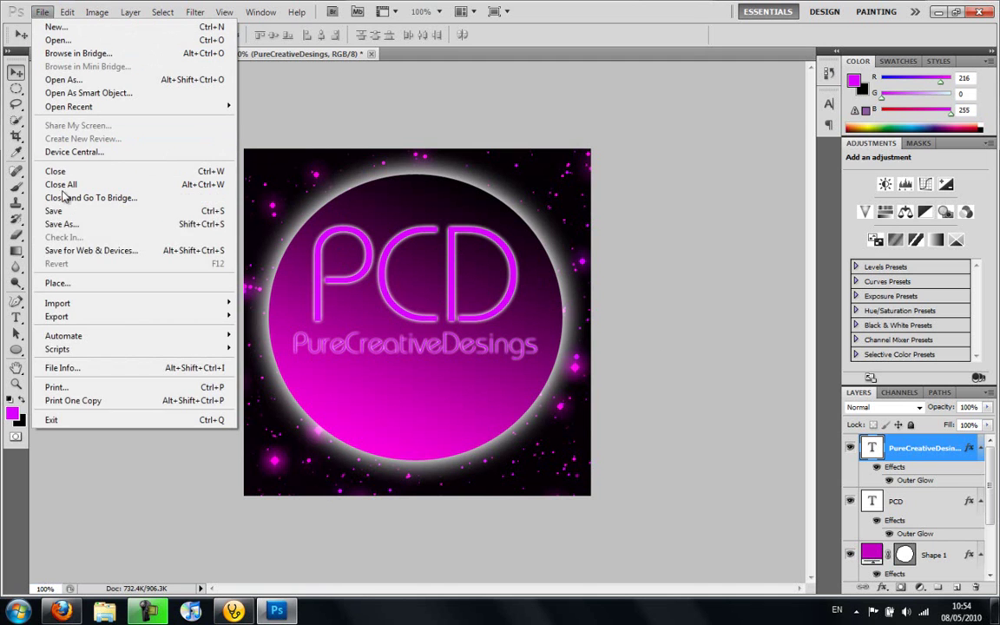
click(66, 224)
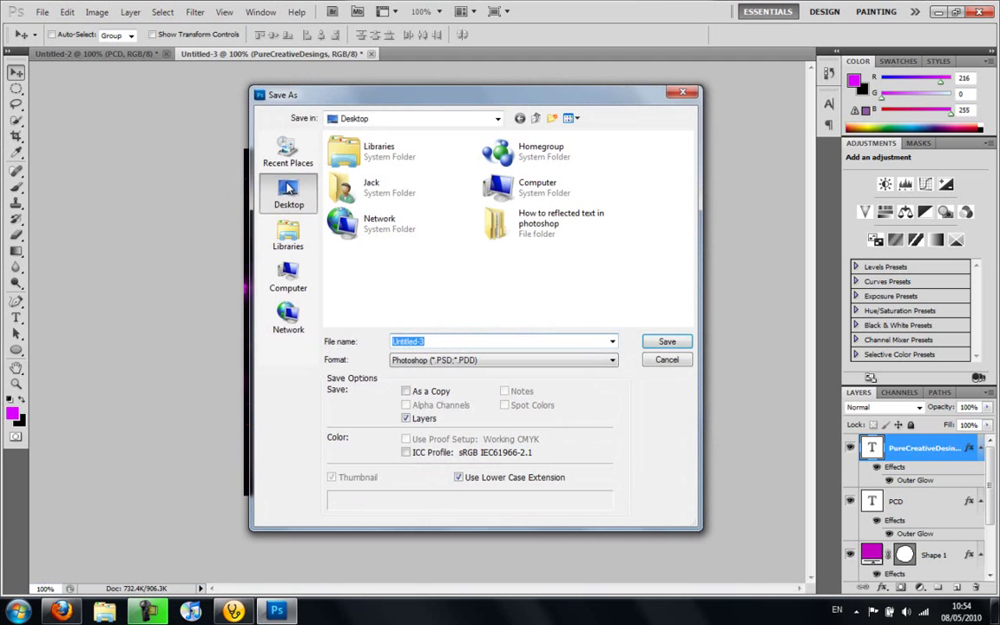
click(423, 358)
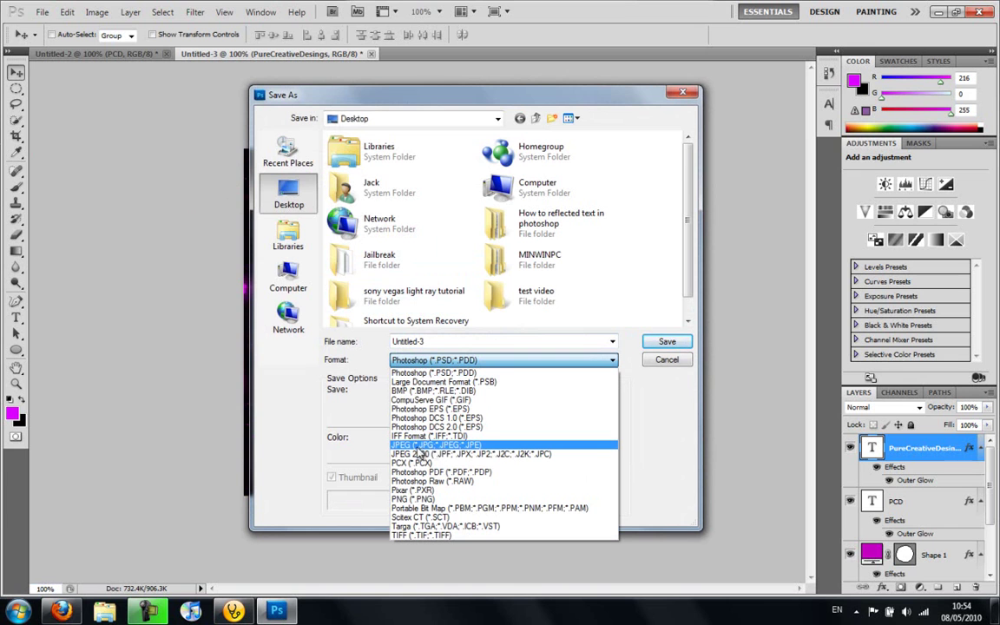
click(683, 93)
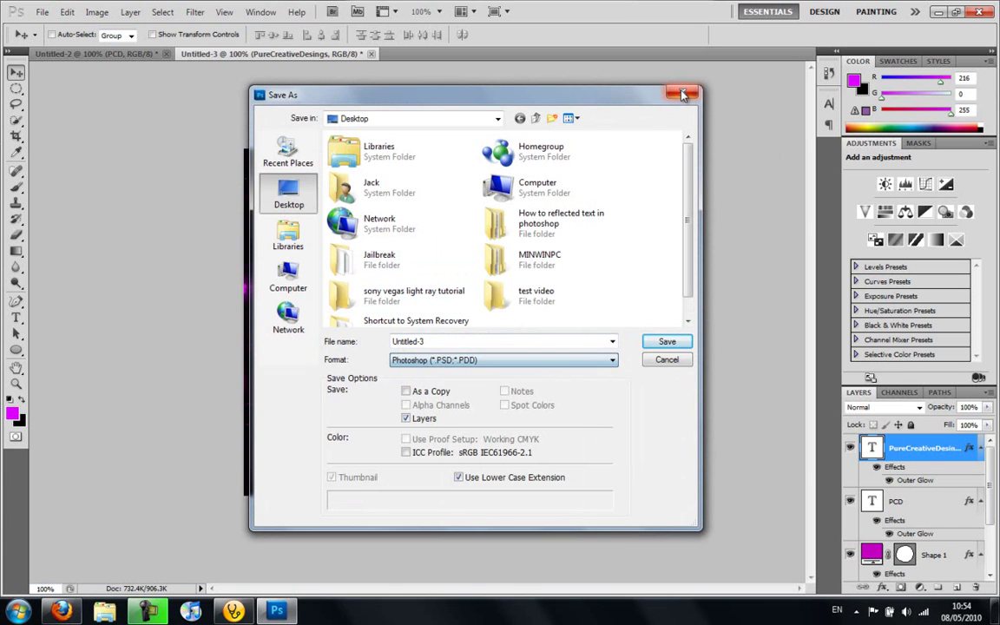
click(681, 95)
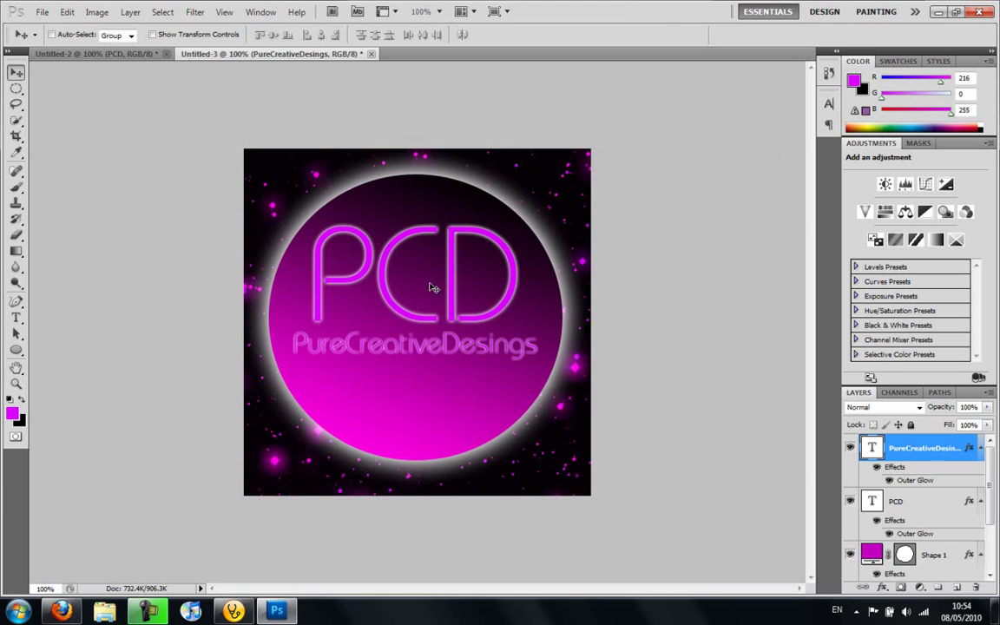